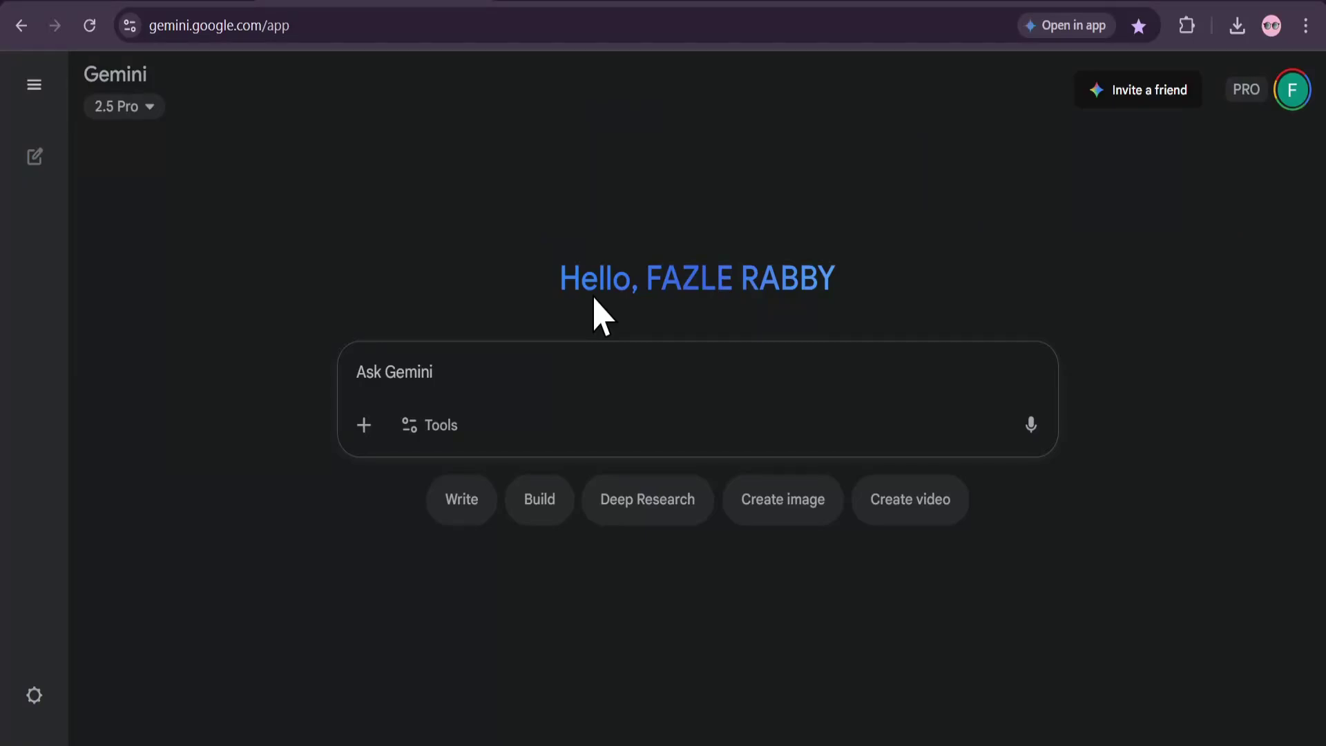
Turn on Guided Learning from the Tools menu for the new chat
{"action": "left_click", "coordinate": [415, 424]}
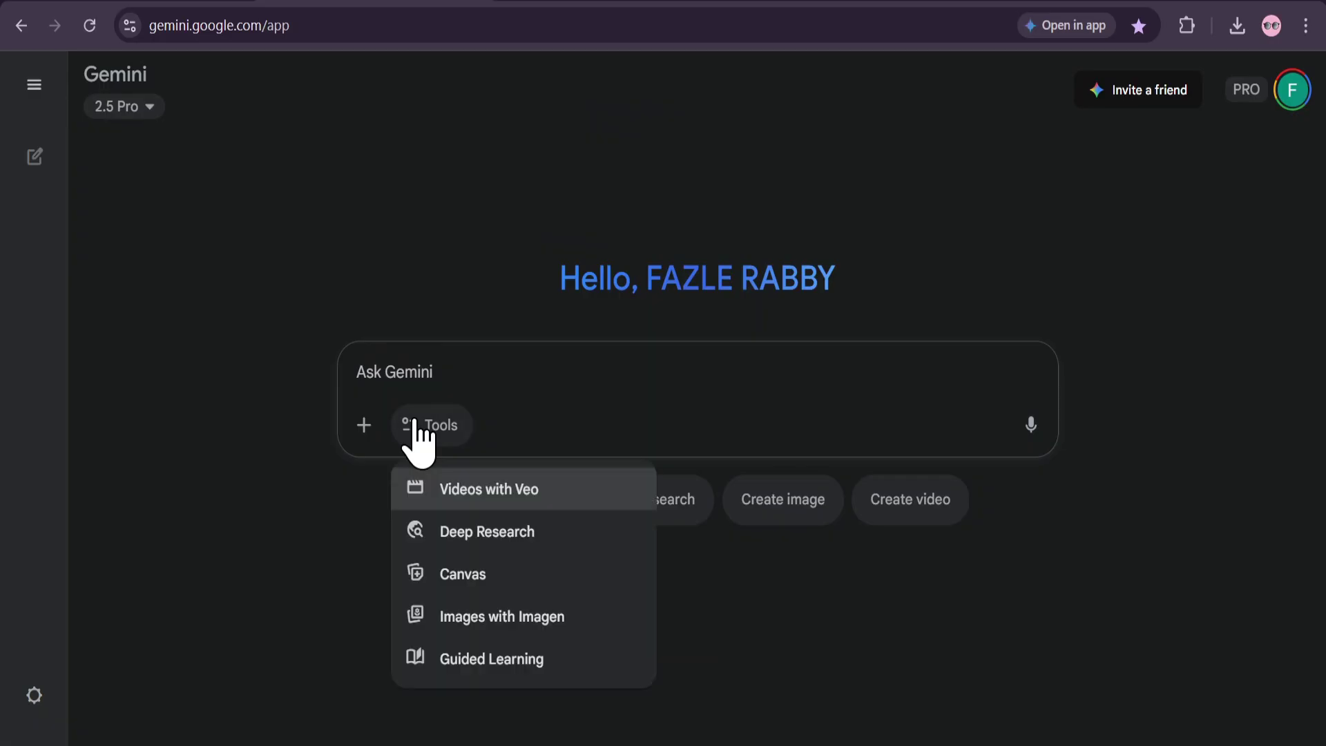
{"action": "left_click", "coordinate": [479, 663]}
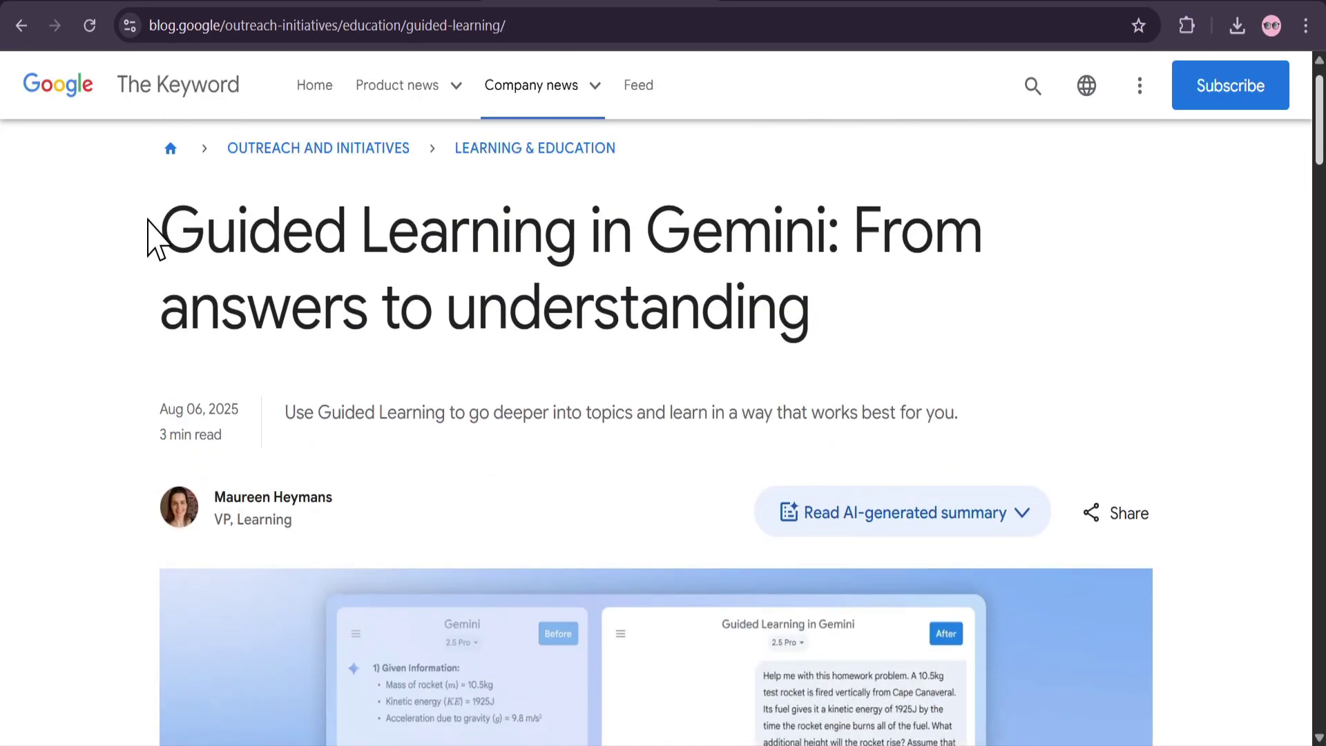
{"action": "mouse_move", "coordinate": [148, 220]}
{"action": "left_mouse_down"}
{"action": "mouse_move", "coordinate": [176, 243]}
{"action": "mouse_move", "coordinate": [820, 370]}
{"action": "left_mouse_up"}
{"action": "left_click", "coordinate": [782, 455]}
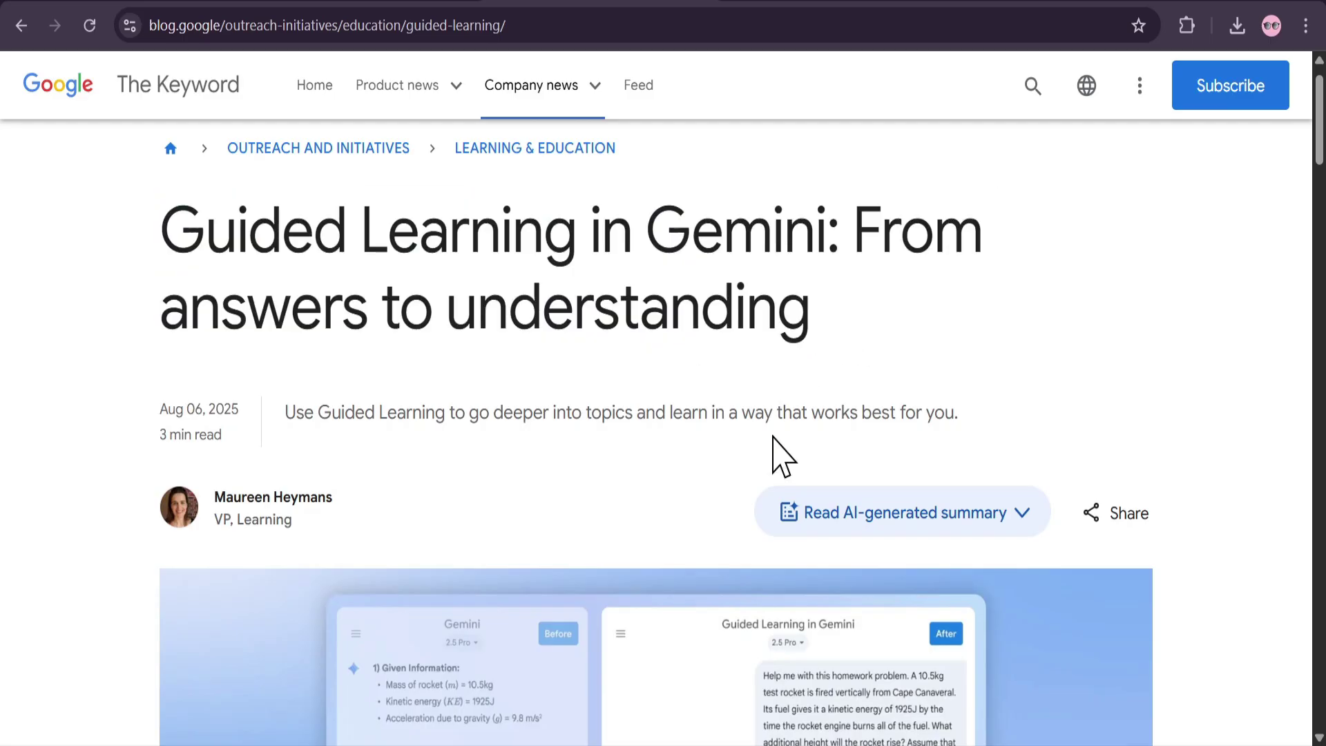
{"action": "scroll", "coordinate": [1030, 439], "scroll_direction": "down", "scroll_amount": 1}
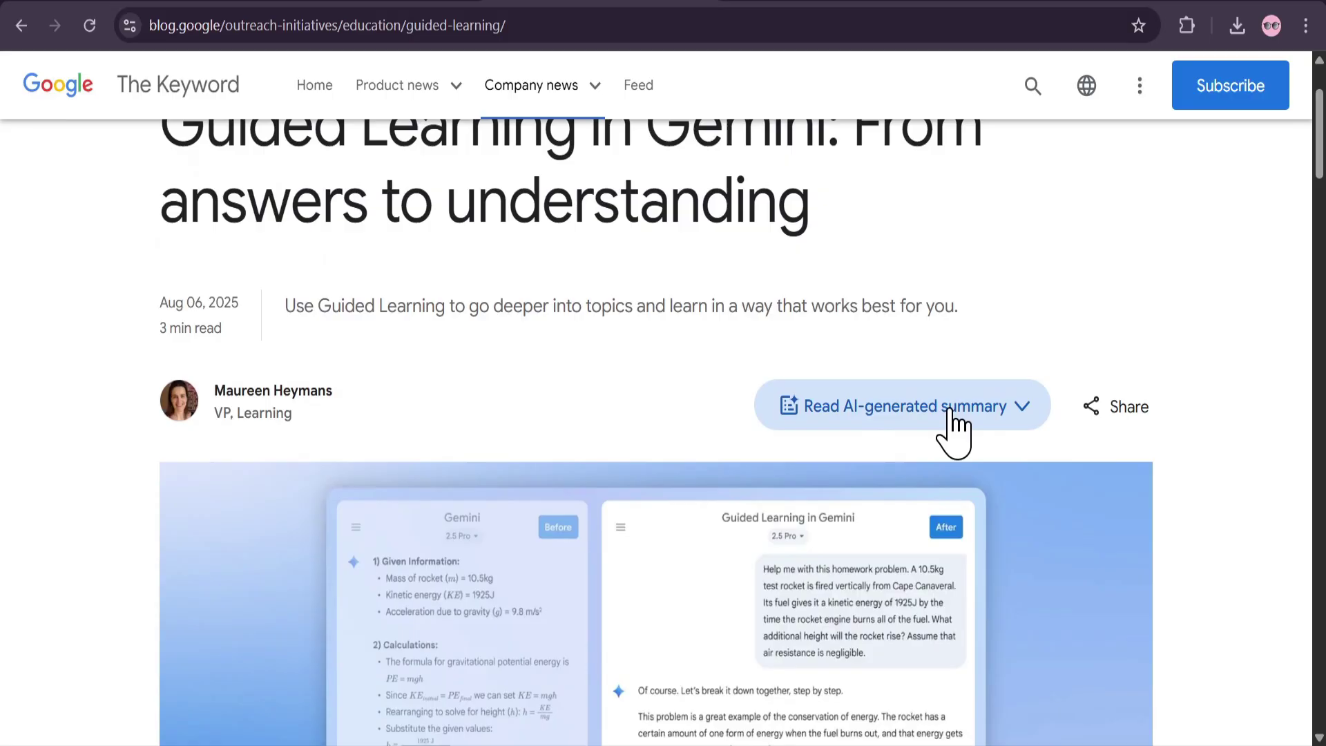
{"action": "left_click", "coordinate": [953, 420]}
{"action": "scroll", "coordinate": [955, 432], "scroll_direction": "down", "scroll_amount": 2}
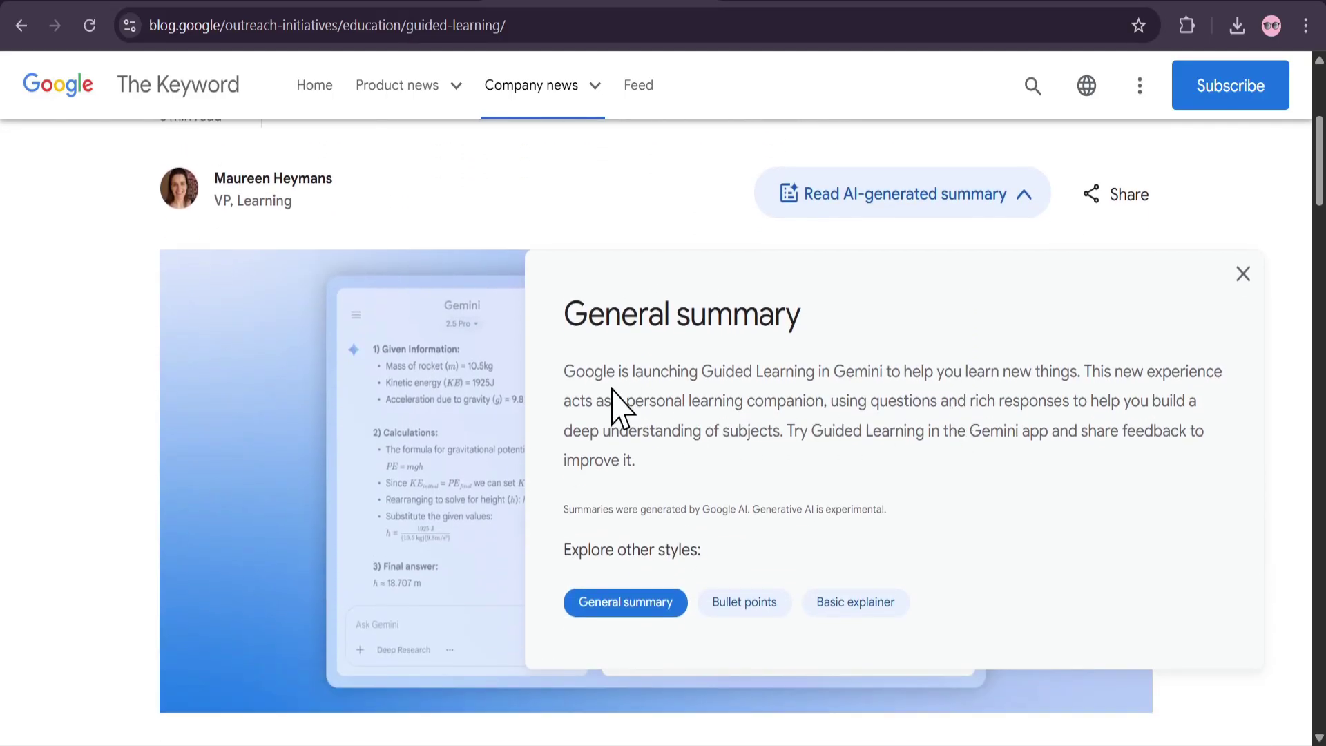
{"action": "mouse_move", "coordinate": [567, 373]}
{"action": "left_mouse_down"}
{"action": "mouse_move", "coordinate": [993, 503]}
{"action": "mouse_move", "coordinate": [673, 477]}
{"action": "left_mouse_up"}
{"action": "left_click", "coordinate": [669, 459]}
{"action": "left_click", "coordinate": [646, 188]}
{"action": "scroll", "coordinate": [622, 444], "scroll_direction": "down", "scroll_amount": 1}
{"action": "scroll", "coordinate": [619, 430], "scroll_direction": "down", "scroll_amount": 4}
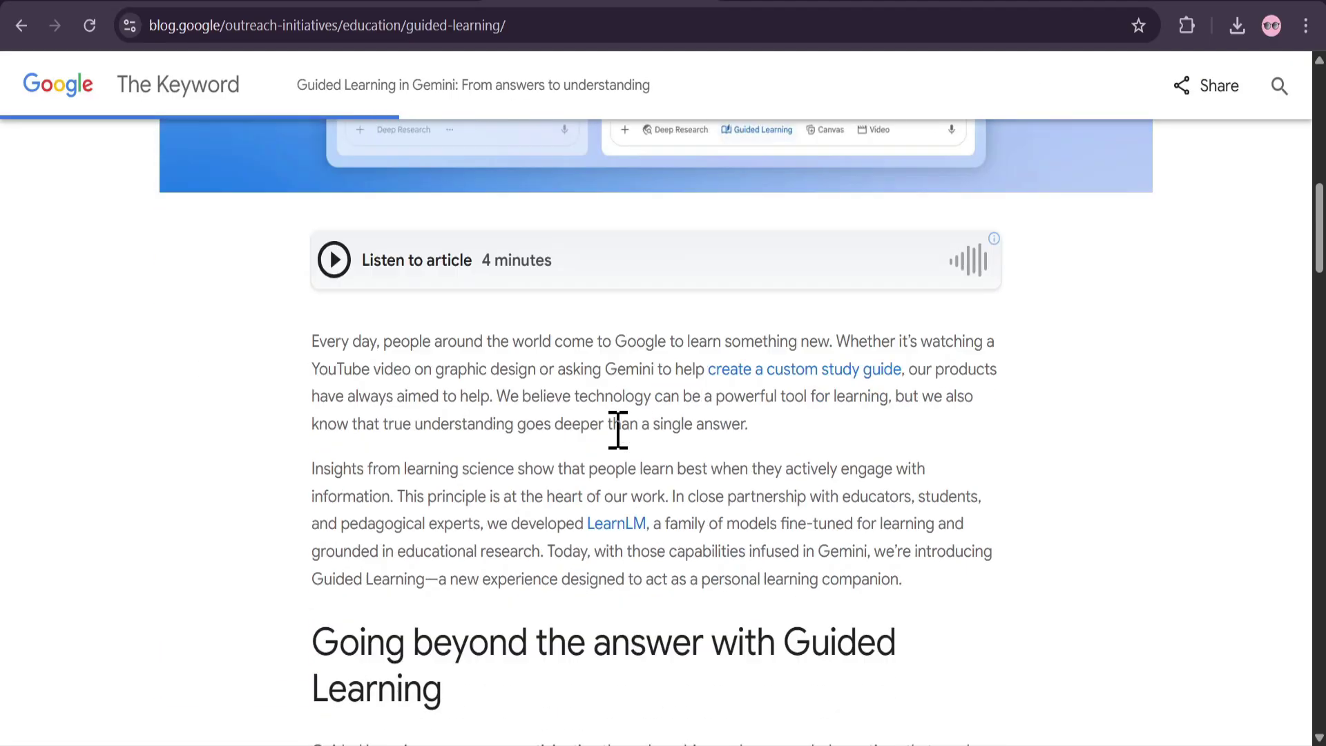
{"action": "scroll", "coordinate": [618, 430], "scroll_direction": "down", "scroll_amount": 8}
{"action": "scroll", "coordinate": [621, 449], "scroll_direction": "down", "scroll_amount": 2}
{"action": "scroll", "coordinate": [622, 450], "scroll_direction": "up", "scroll_amount": 3}
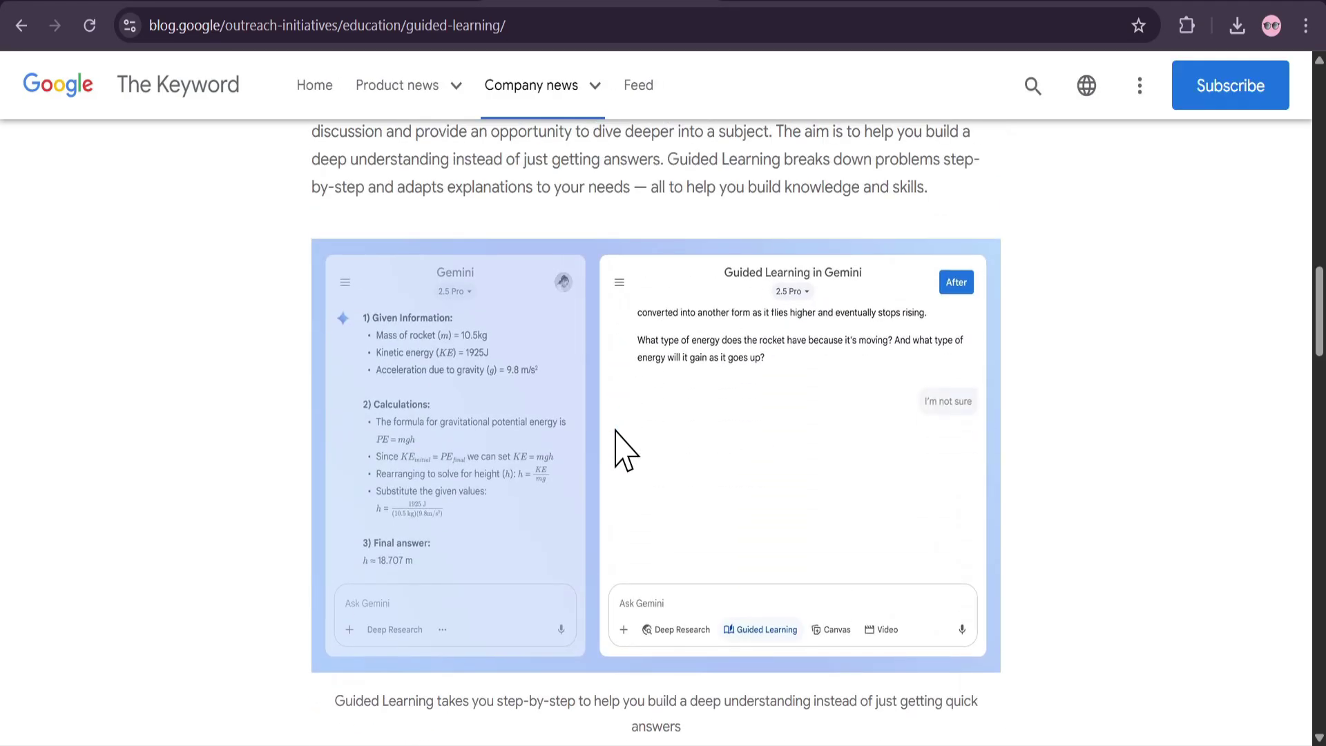
{"action": "scroll", "coordinate": [622, 448], "scroll_direction": "down", "scroll_amount": 1}
{"action": "left_click_drag", "start_coordinate": [334, 596], "coordinate": [911, 630]}
{"action": "left_click", "coordinate": [694, 624]}
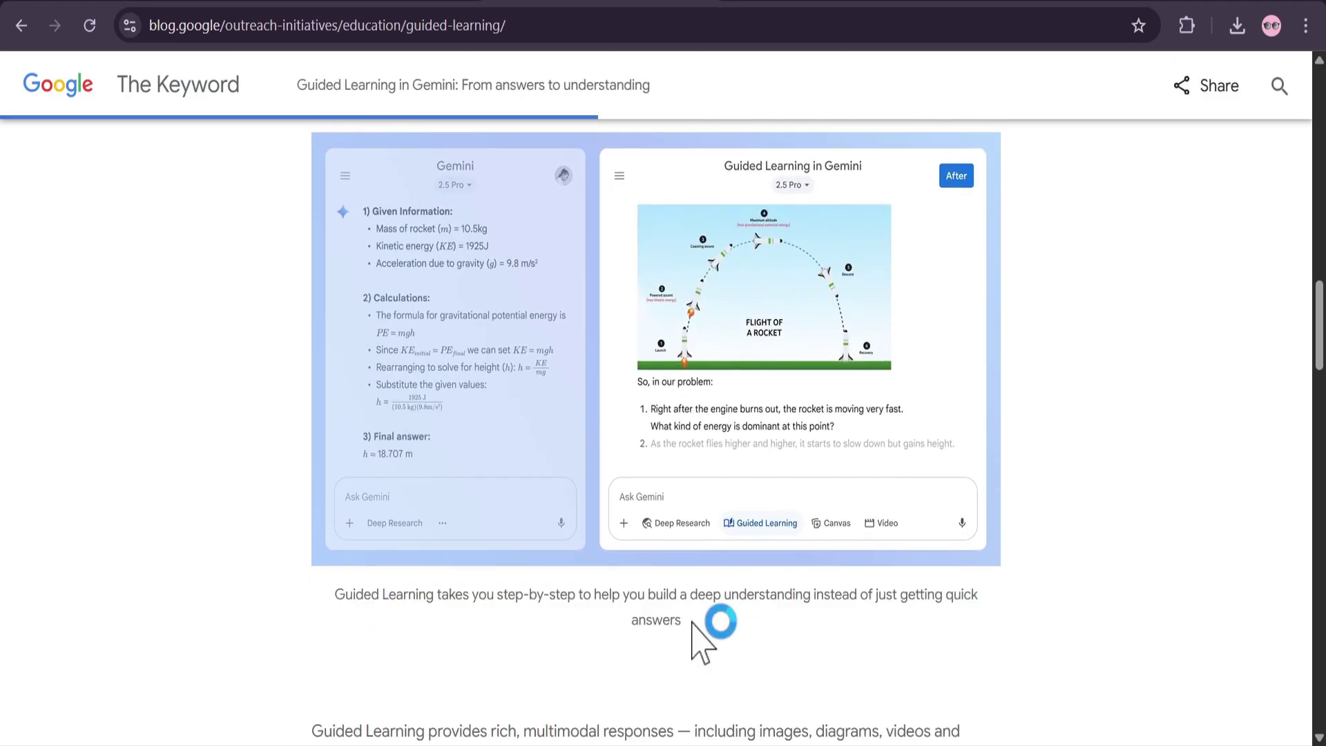
{"action": "scroll", "coordinate": [694, 623], "scroll_direction": "up", "scroll_amount": 1}
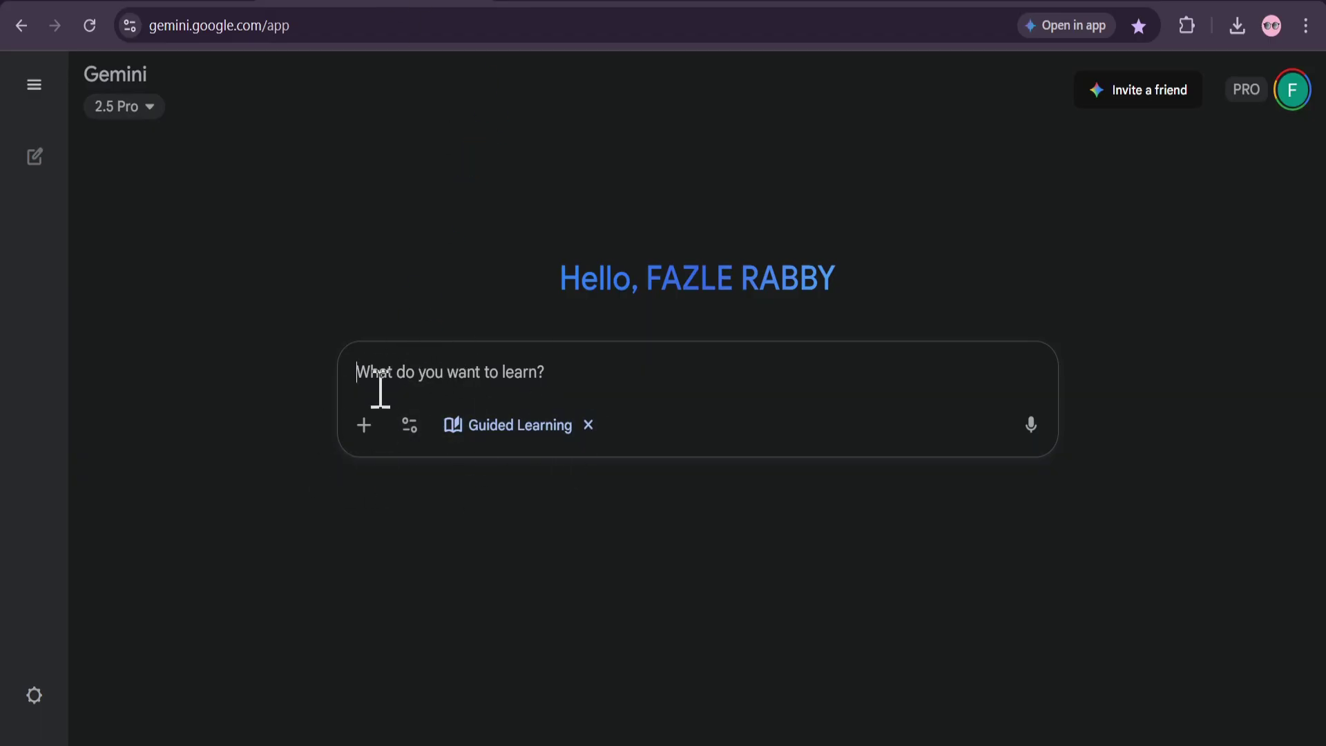
Submit the equation prompt 'SOLVE 7.9=X+7.11' to the Guided Learning tutor
{"action": "left_click", "coordinate": [445, 375]}
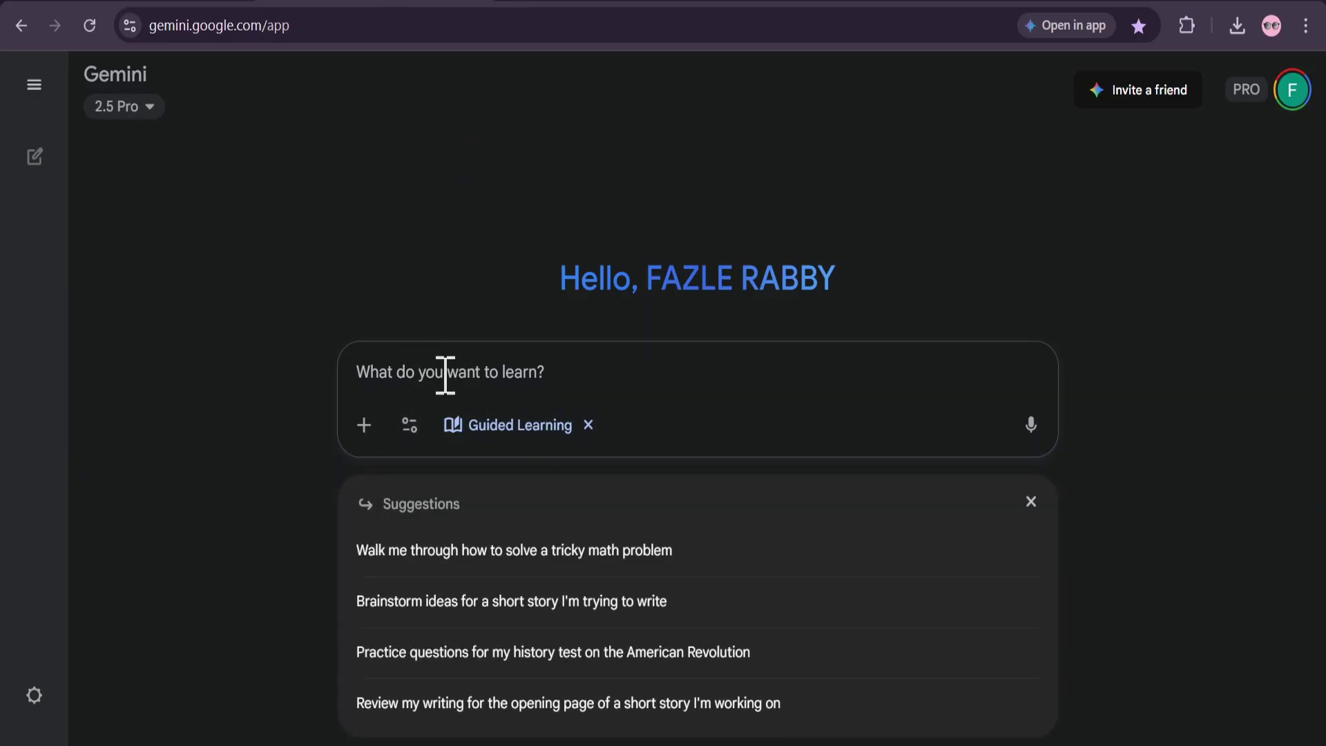
{"action": "type", "text": "SOLVE 7.9=X+7.11"}
{"action": "left_click_drag", "start_coordinate": [511, 370], "coordinate": [367, 376]}
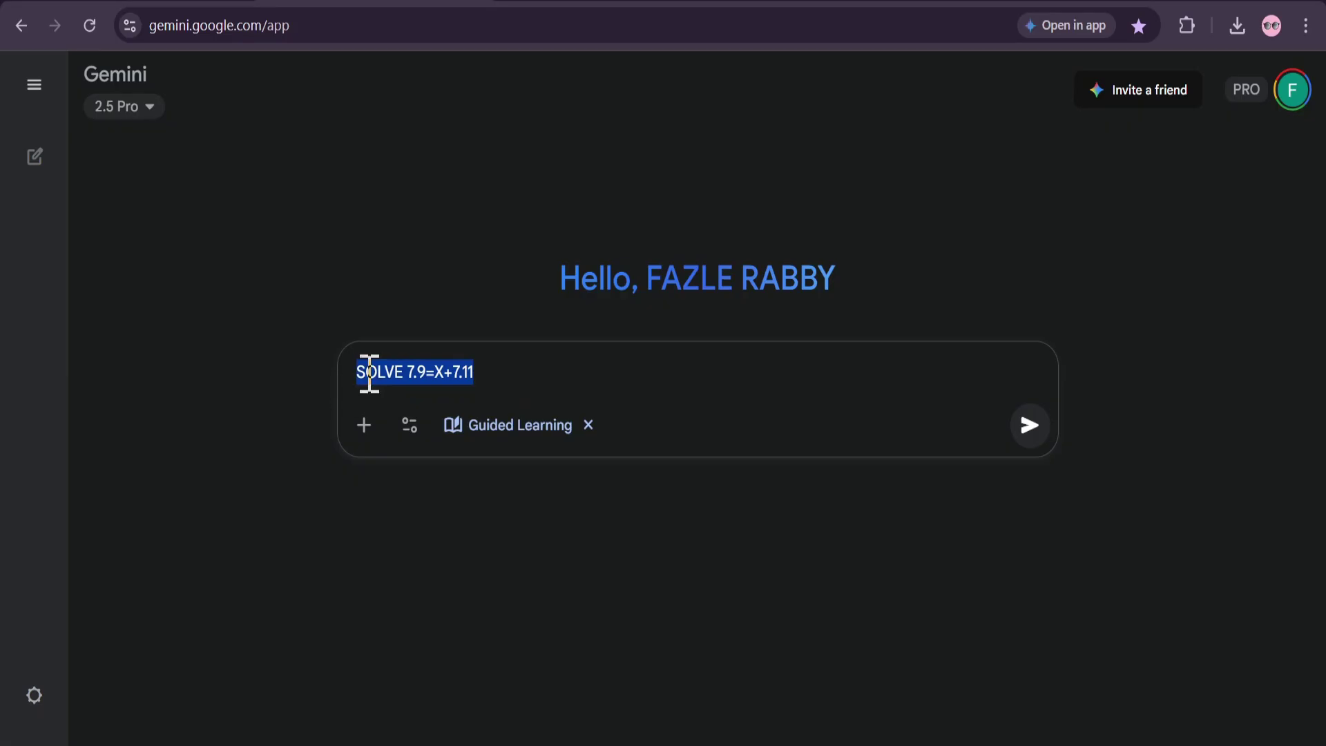
{"action": "left_click", "coordinate": [515, 374]}
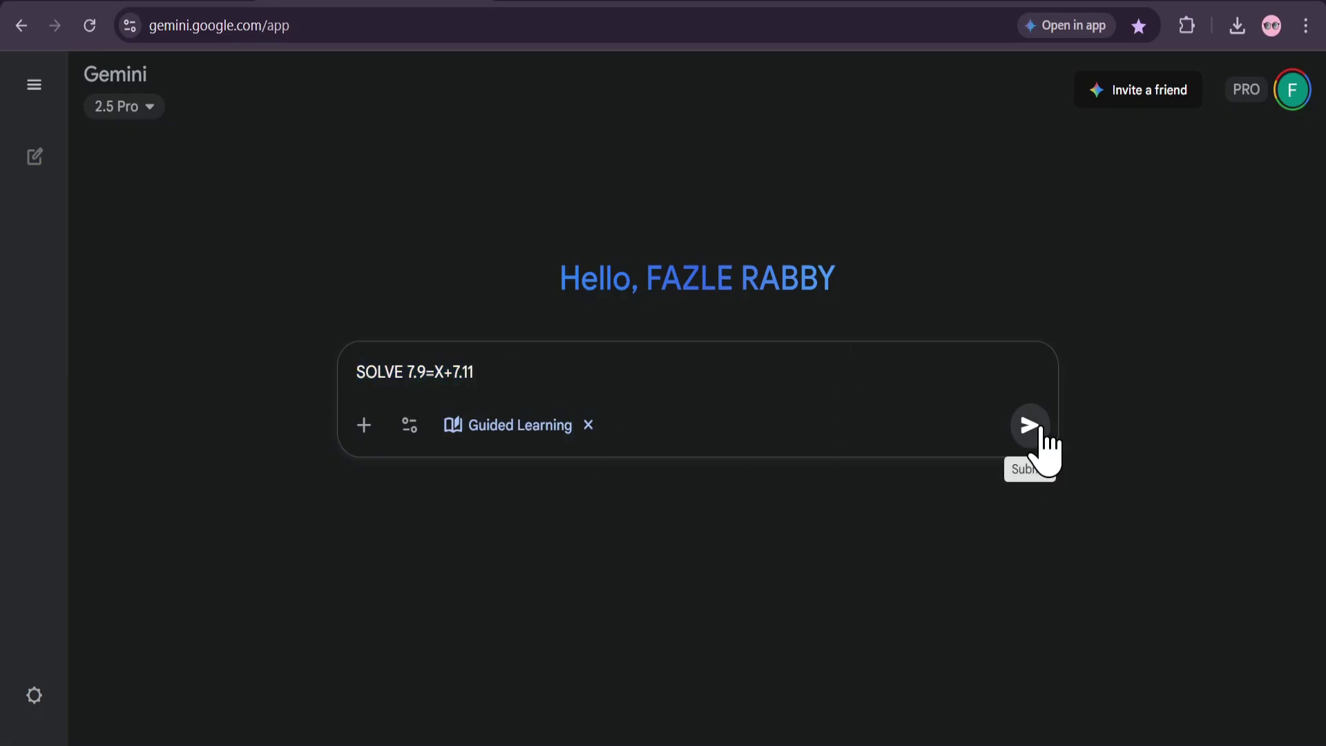
{"action": "left_click", "coordinate": [1029, 427]}
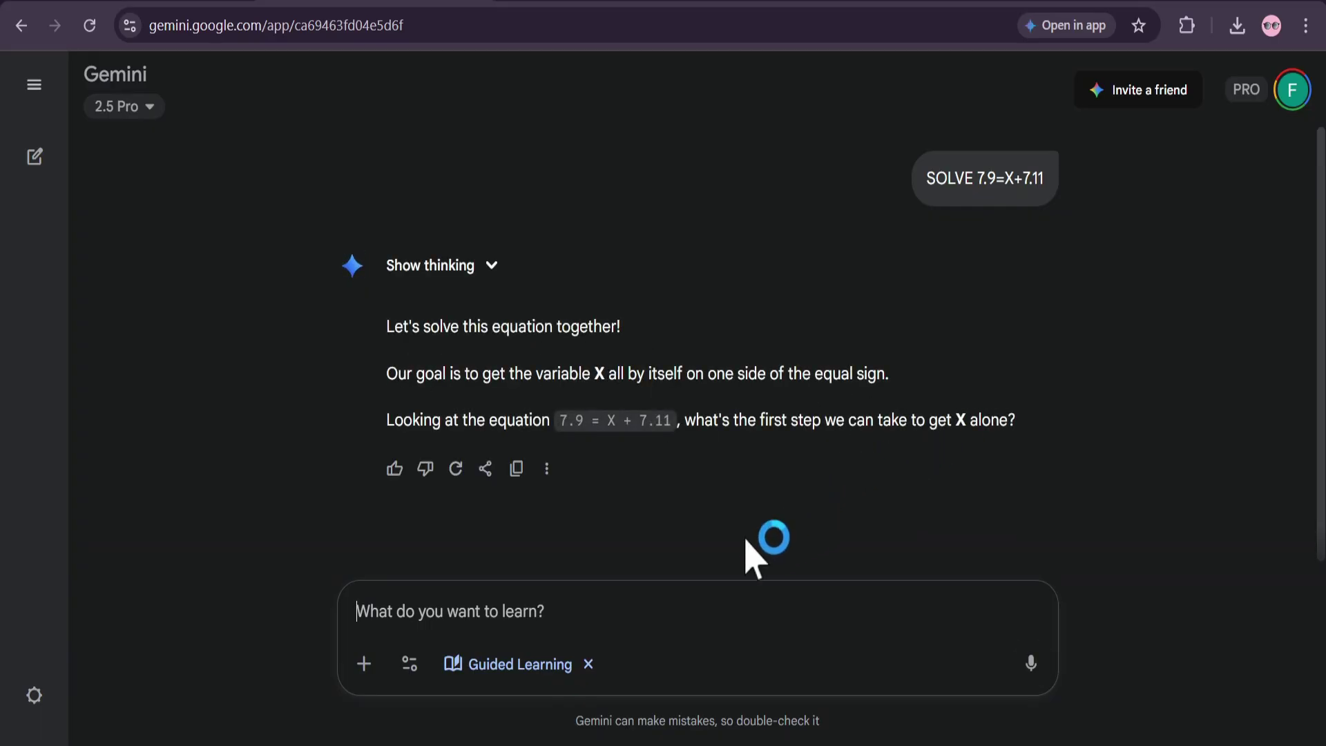
{"action": "type", "text": "I"}
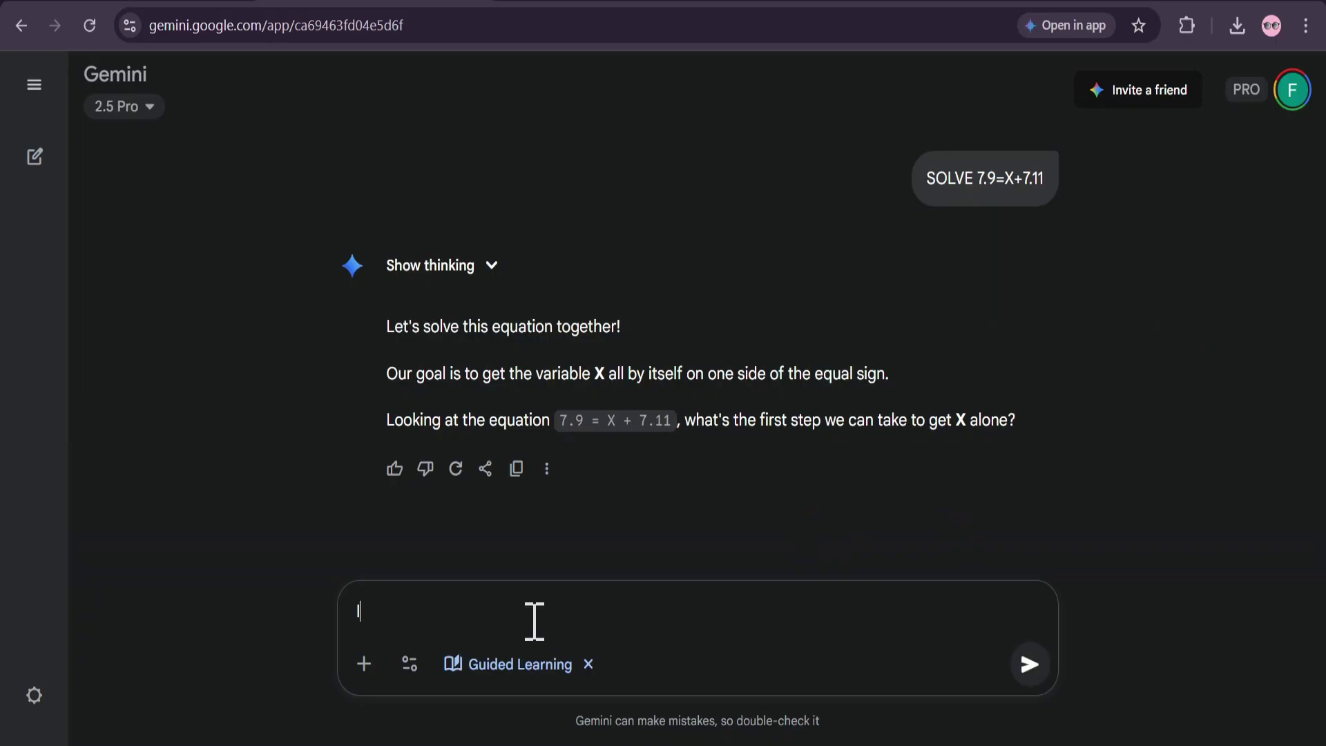
{"action": "type", "text": " DONT KNOW"}
Reply 'I DONT KNOW', then answer the tutor's question with 'SUBTRACTION'
{"action": "key", "text": "Return"}
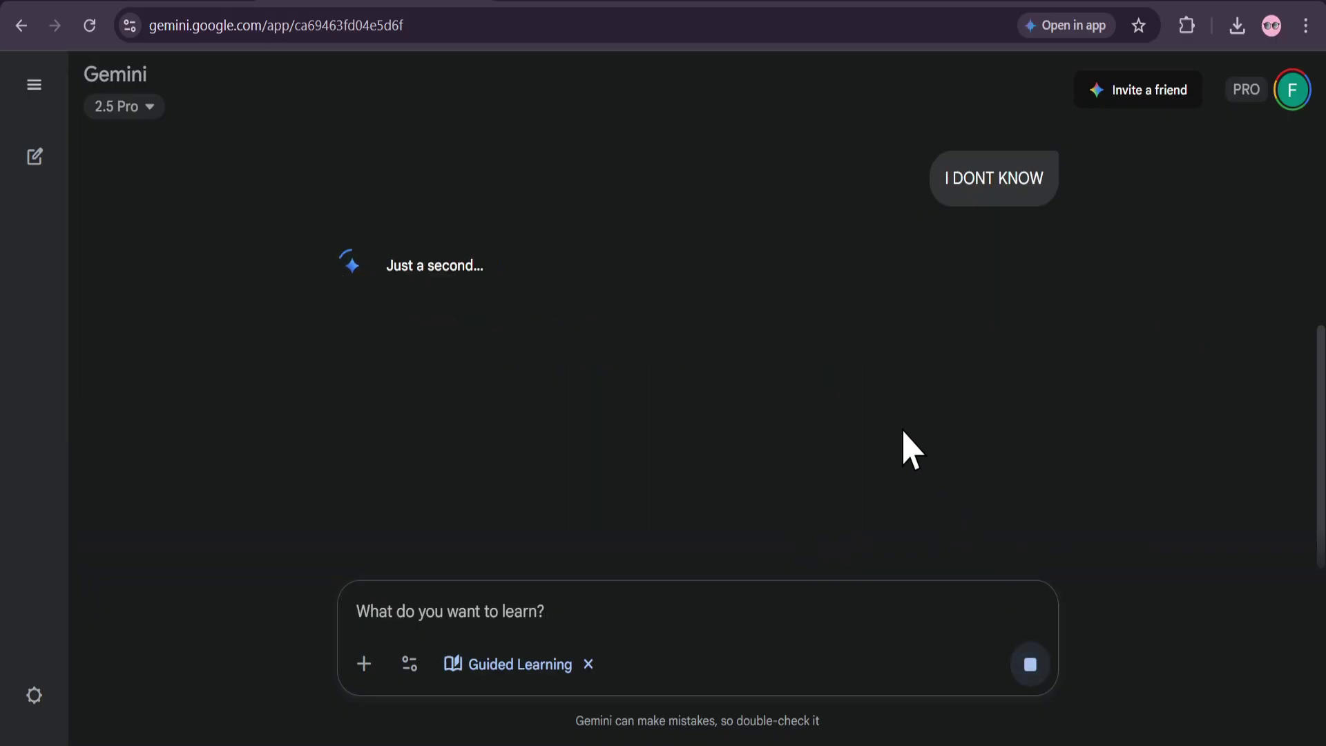
{"action": "left_click_drag", "start_coordinate": [386, 326], "coordinate": [659, 331]}
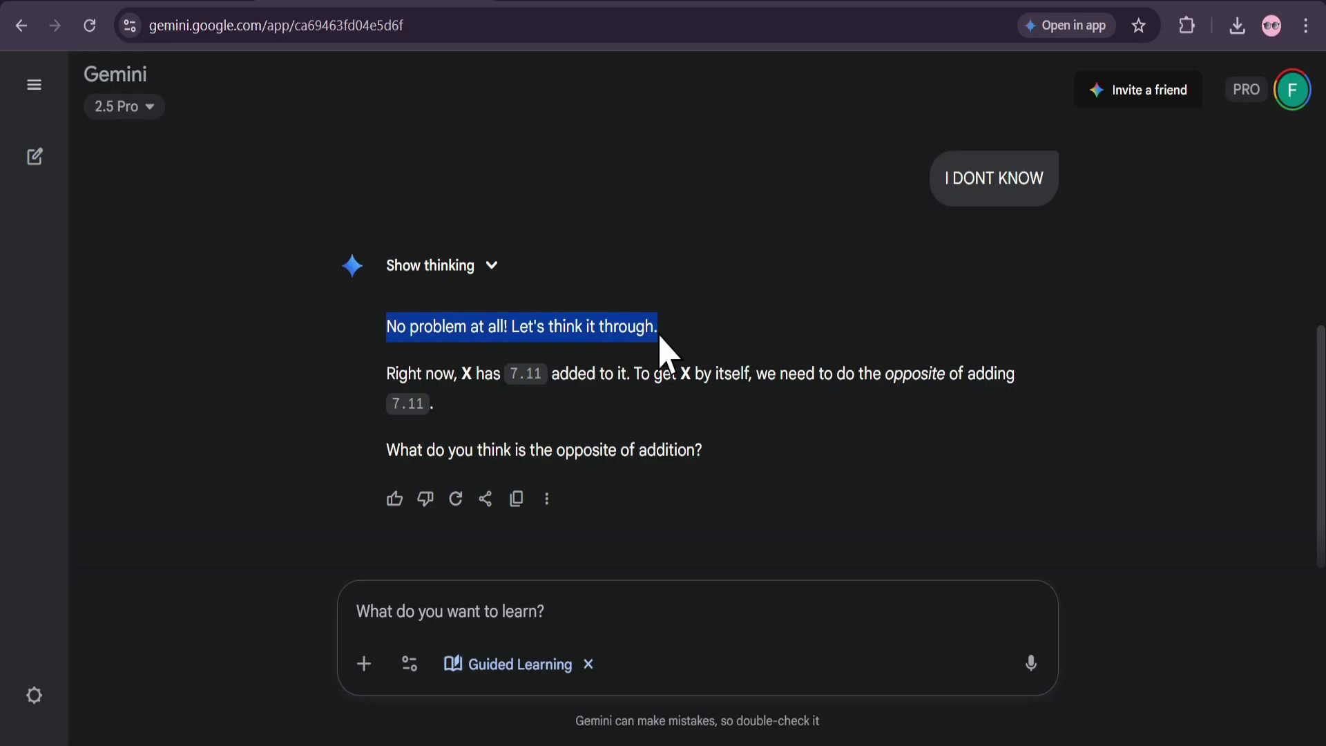
{"action": "left_click_drag", "start_coordinate": [389, 374], "coordinate": [726, 379]}
{"action": "left_click", "coordinate": [723, 426]}
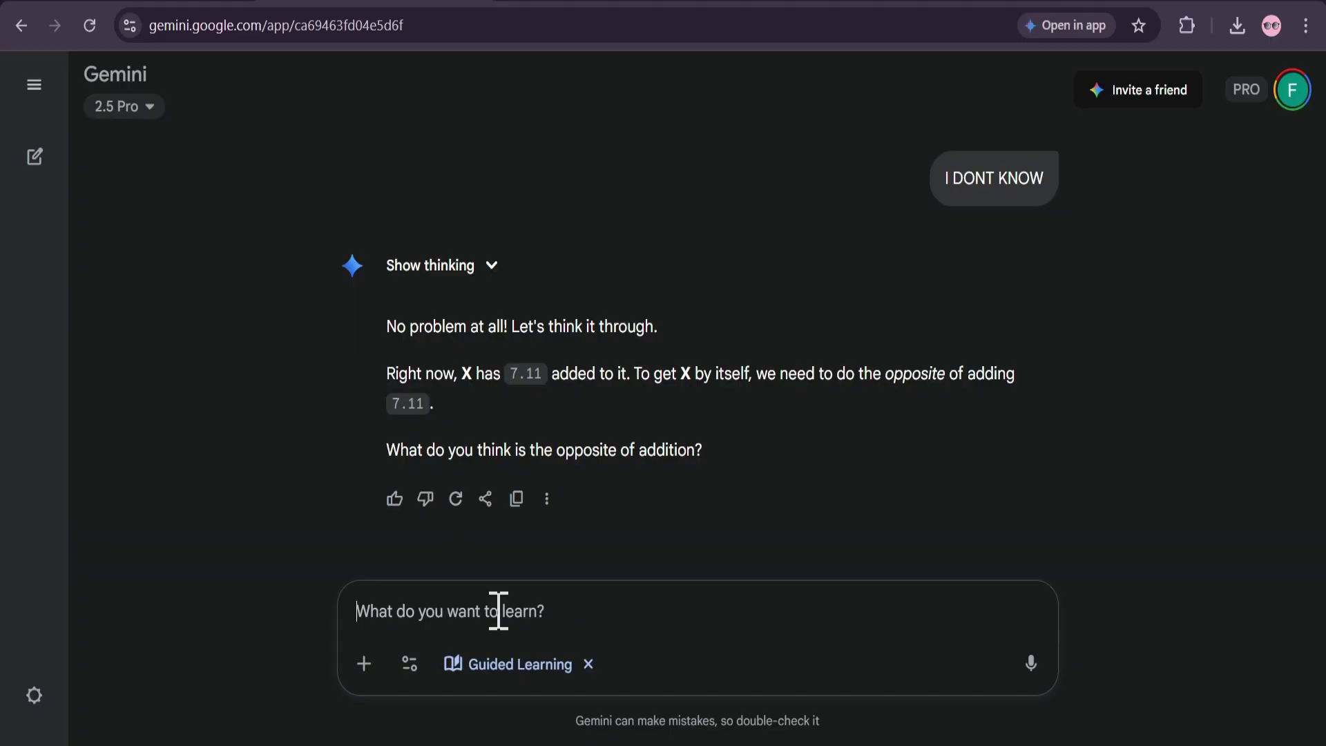
{"action": "type", "text": "SUBT"}
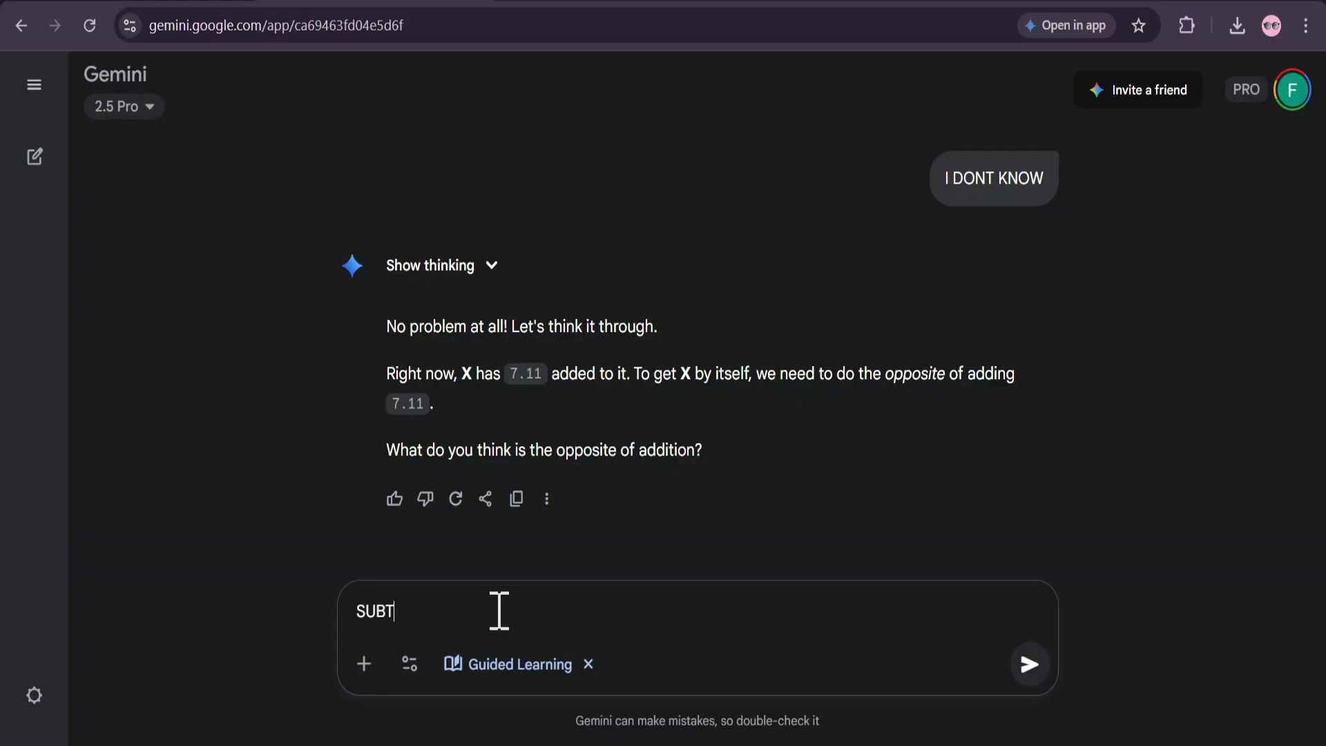
{"action": "type", "text": "RACTIO"}
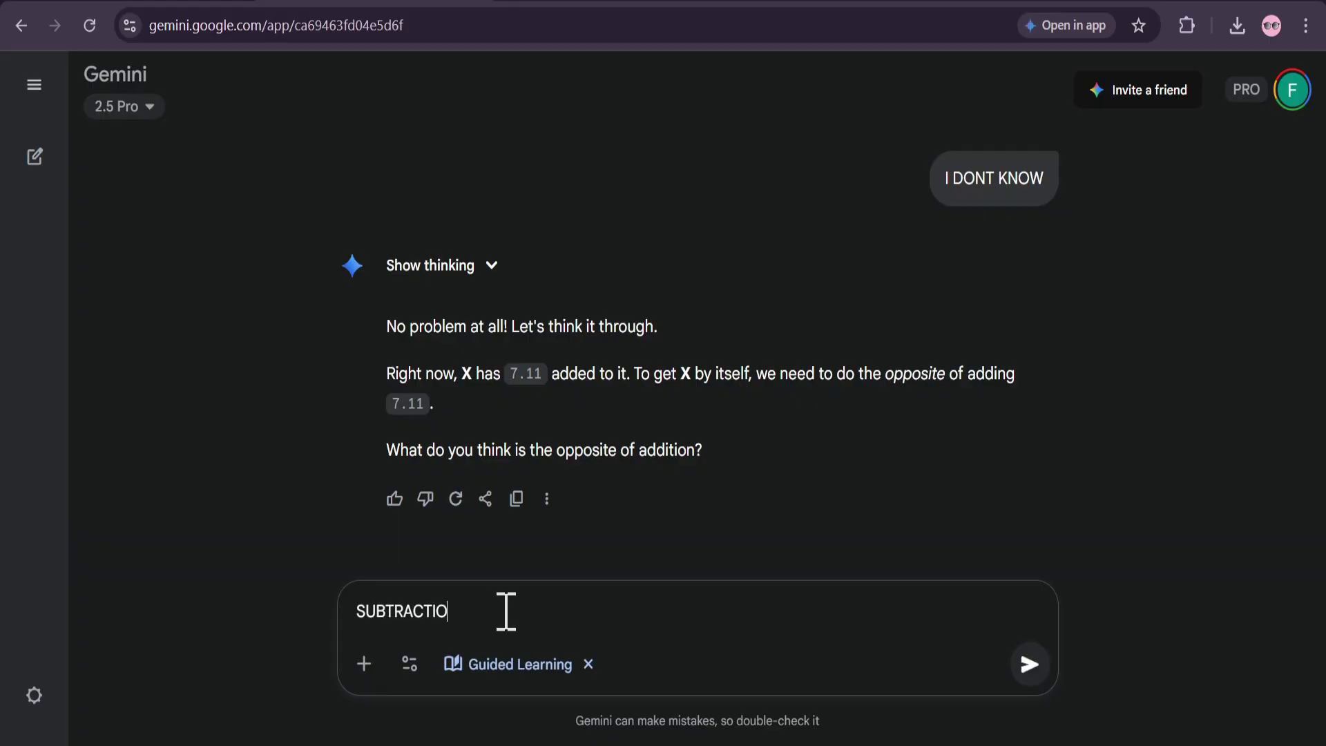
{"action": "type", "text": "N"}
{"action": "left_click", "coordinate": [1028, 664]}
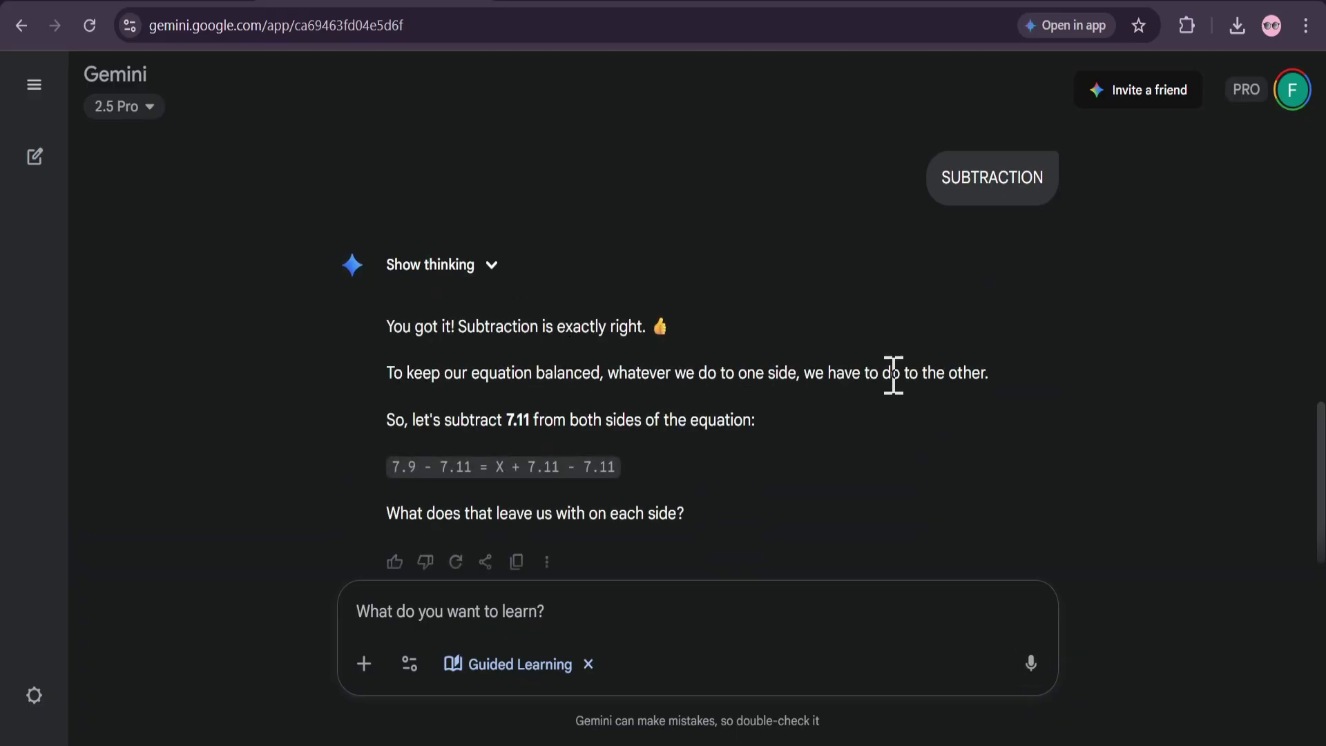
{"action": "scroll", "coordinate": [719, 459], "scroll_direction": "down", "scroll_amount": 1}
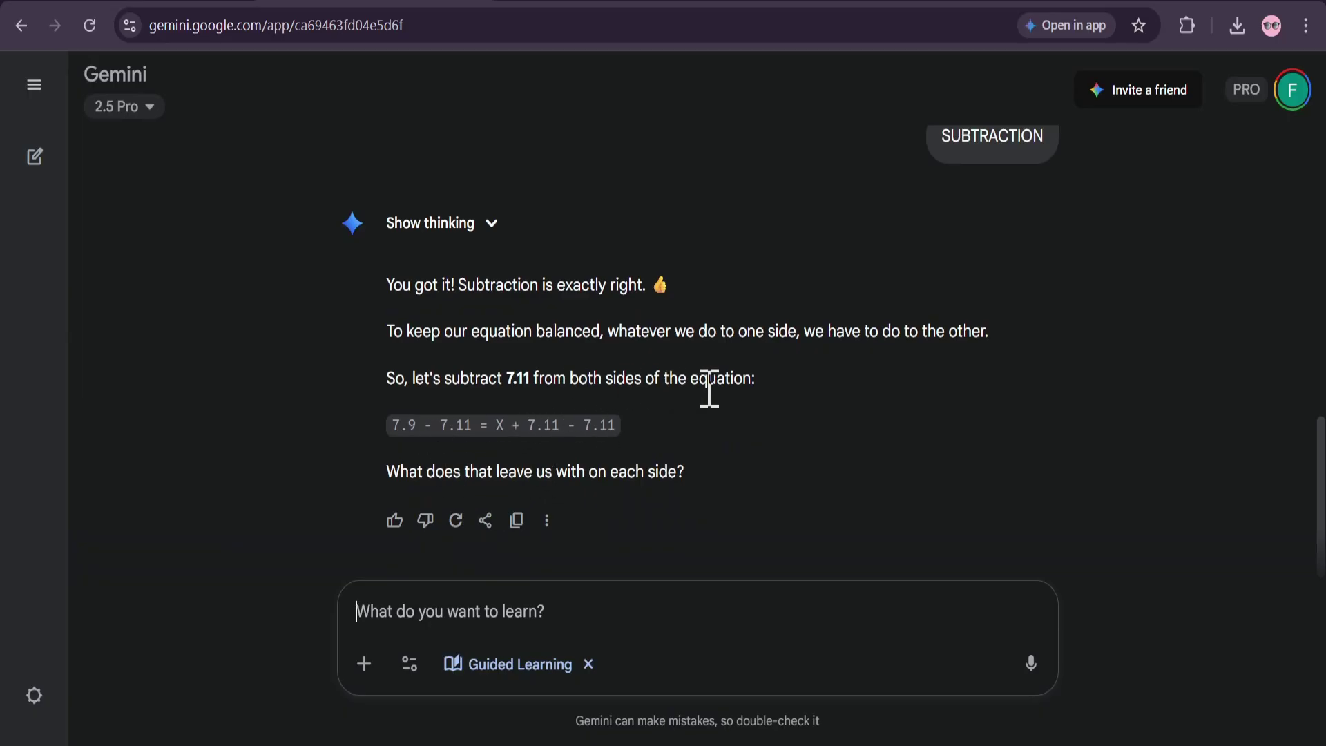
{"action": "type", "text": "SHOW ME"}
Send 'SHOW ME' to get the working to X = -0.21, then draft a photosynthesis question in a new chat
{"action": "key", "text": "Return"}
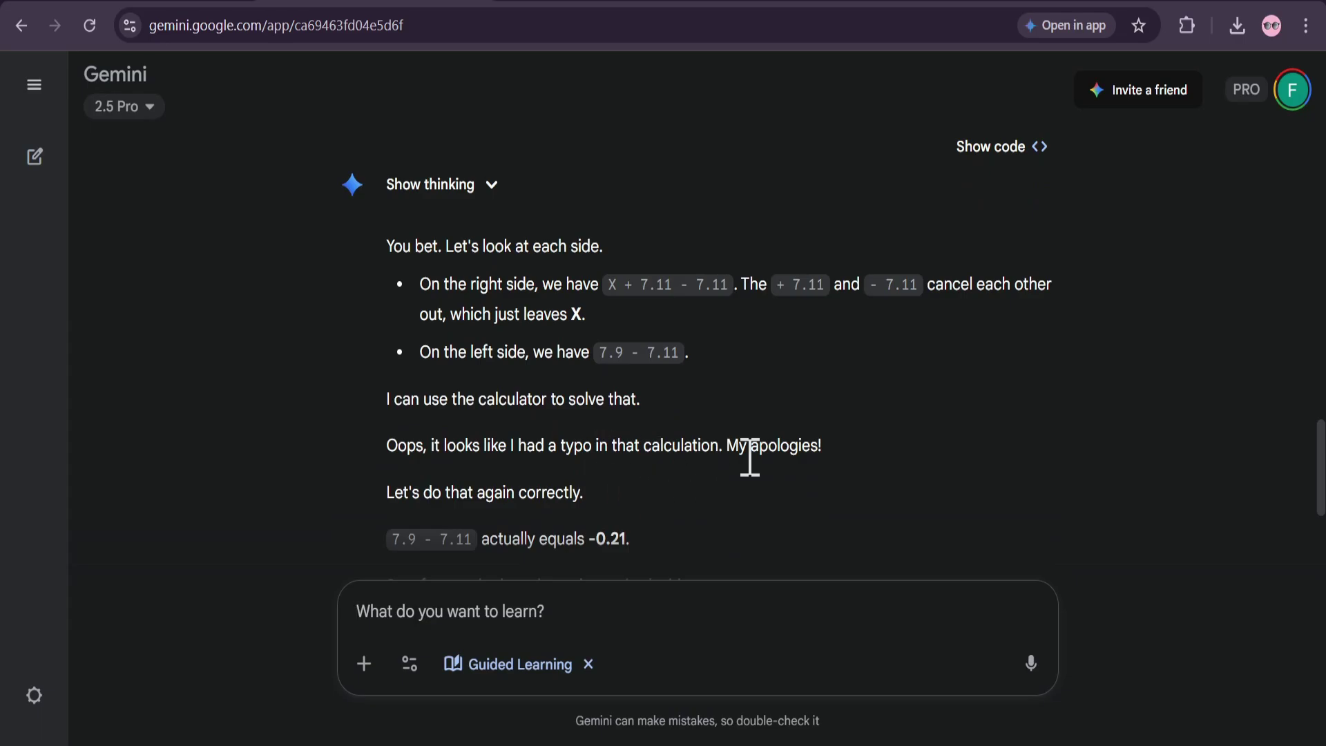
{"action": "scroll", "coordinate": [750, 457], "scroll_direction": "down", "scroll_amount": 1}
{"action": "scroll", "coordinate": [568, 435], "scroll_direction": "down", "scroll_amount": 1}
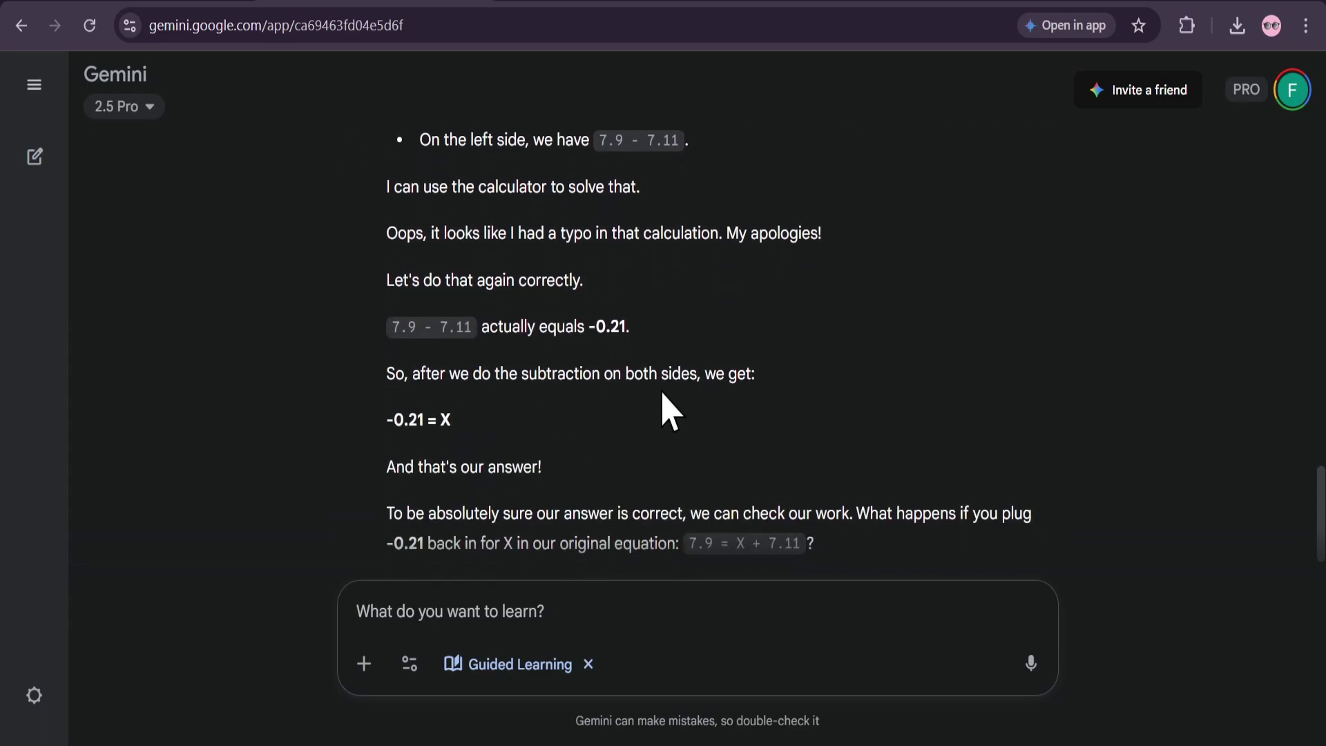
{"action": "scroll", "coordinate": [663, 411], "scroll_direction": "down", "scroll_amount": 1}
{"action": "left_click", "coordinate": [596, 397]}
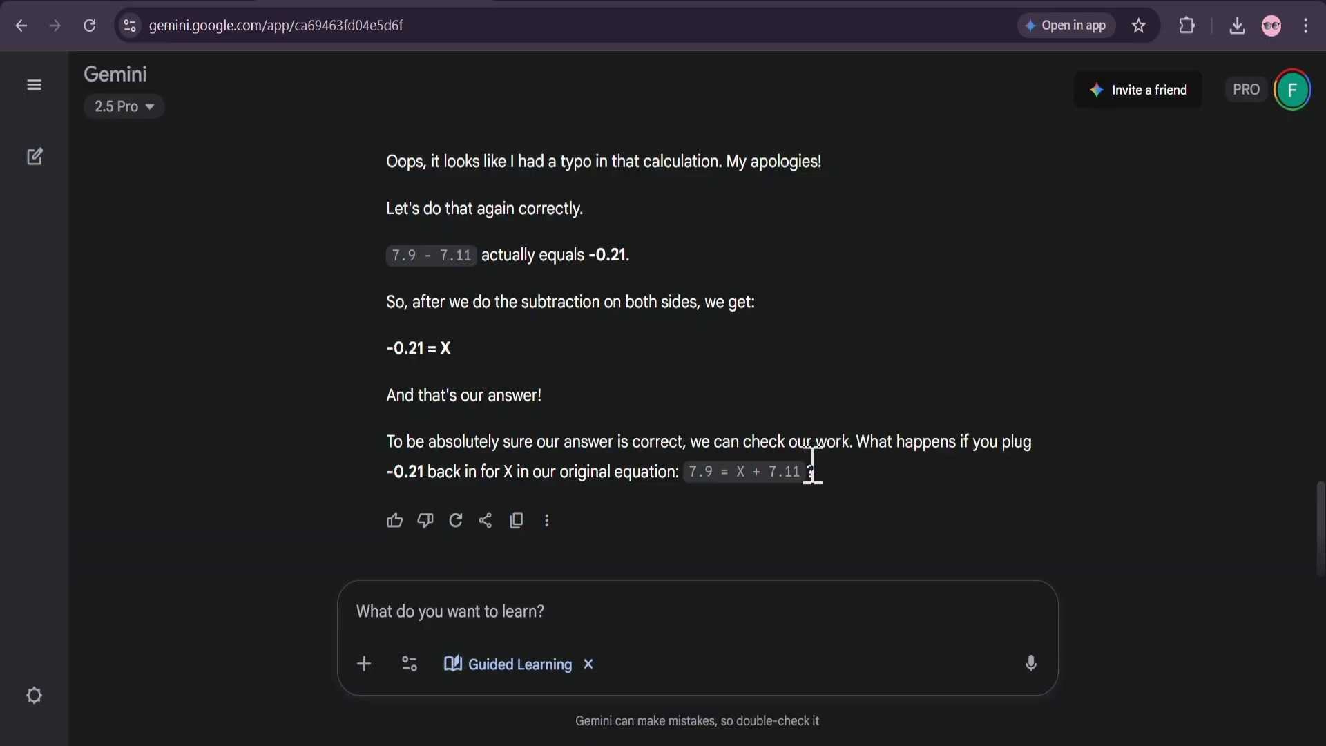
{"action": "scroll", "coordinate": [756, 471], "scroll_direction": "up", "scroll_amount": 1}
{"action": "scroll", "coordinate": [591, 445], "scroll_direction": "up", "scroll_amount": 2}
{"action": "scroll", "coordinate": [695, 466], "scroll_direction": "down", "scroll_amount": 2}
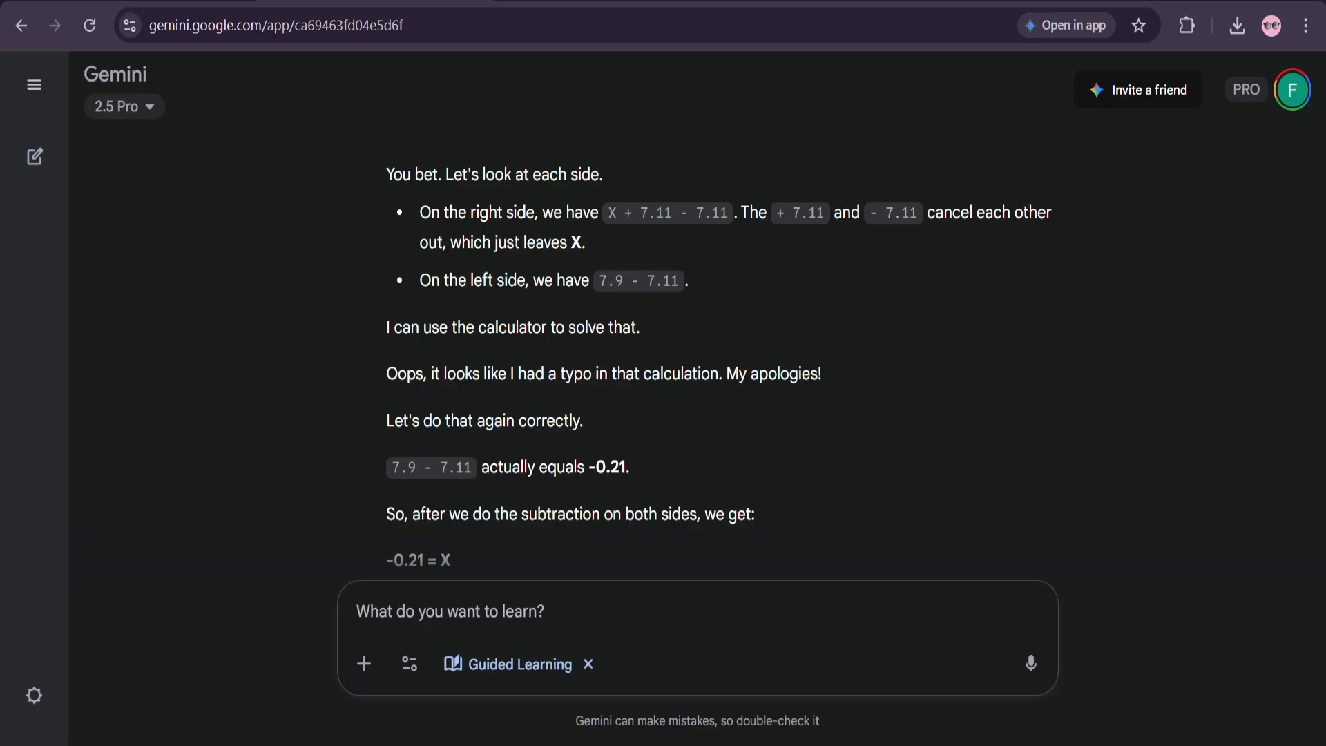
{"action": "left_click_drag", "start_coordinate": [341, 384], "coordinate": [705, 397]}
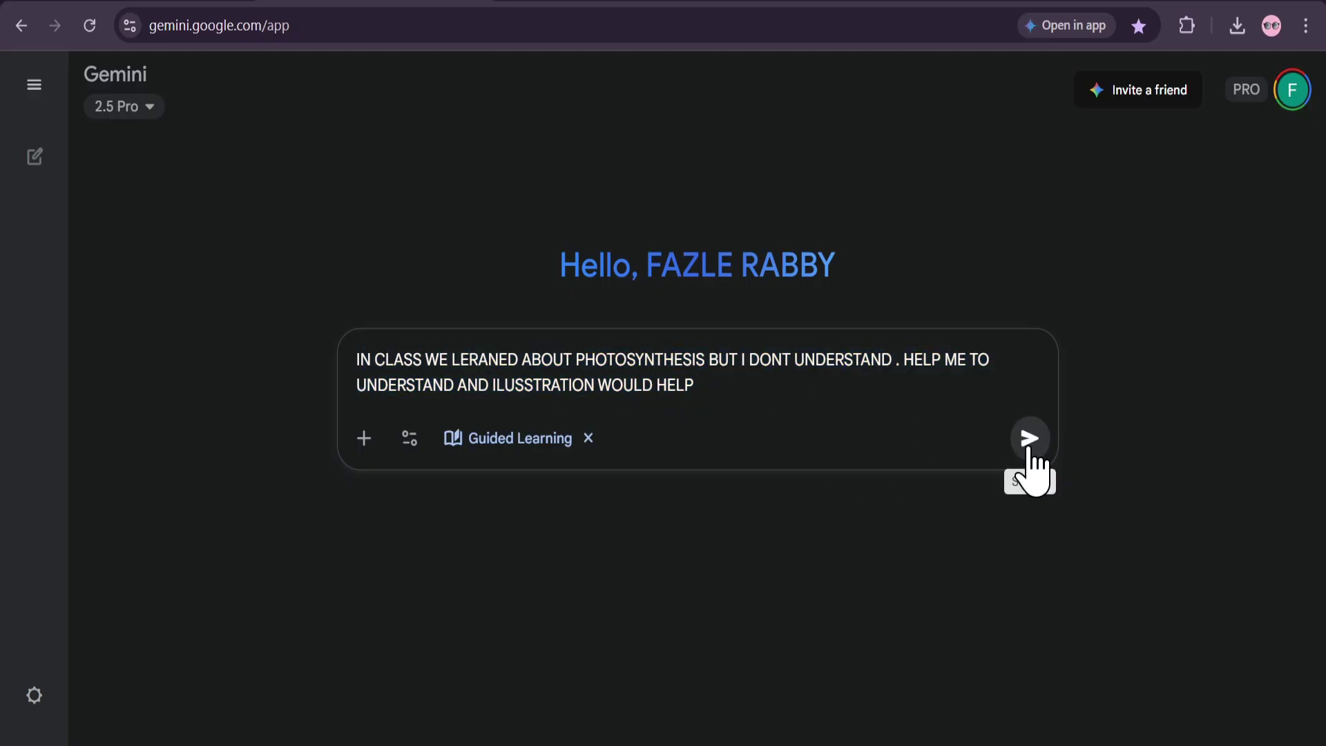
Send the photosynthesis question and review the labelled plant diagram and linked YouTube video
{"action": "left_click", "coordinate": [1028, 442]}
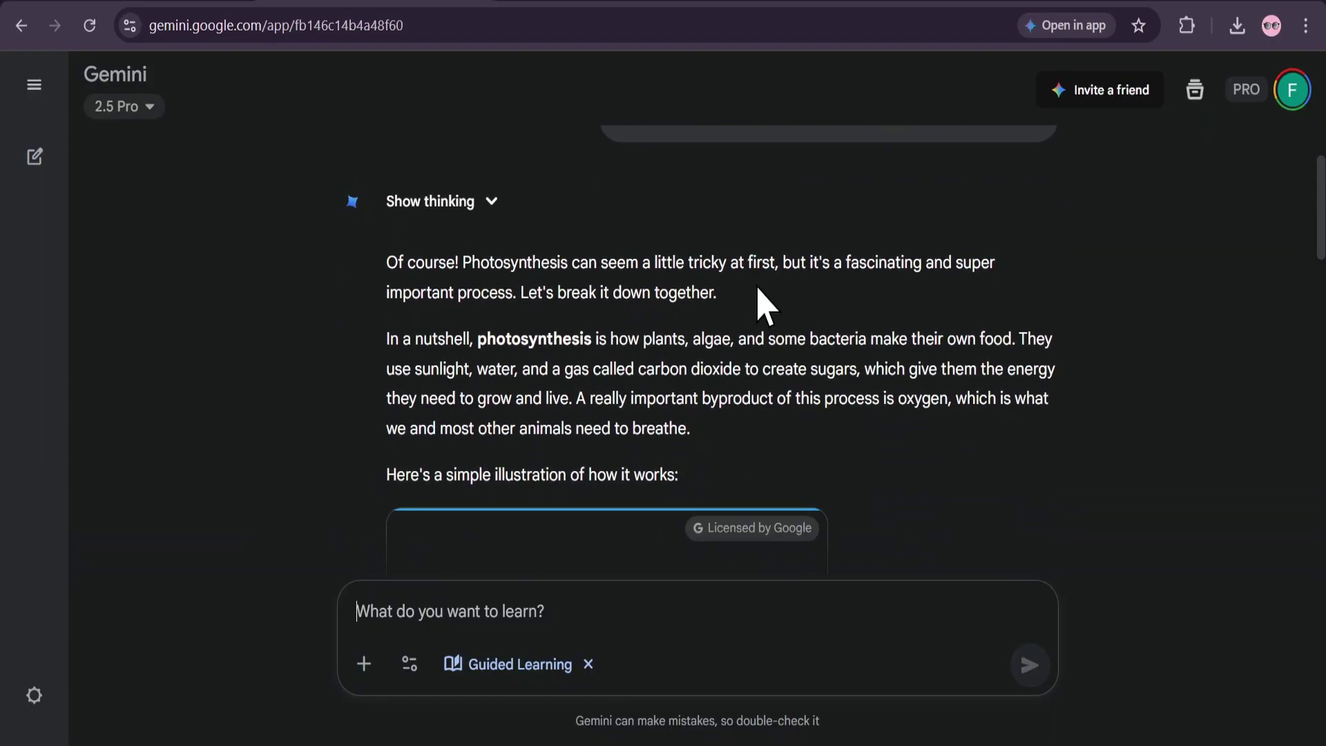
{"action": "scroll", "coordinate": [542, 339], "scroll_direction": "down", "scroll_amount": 1}
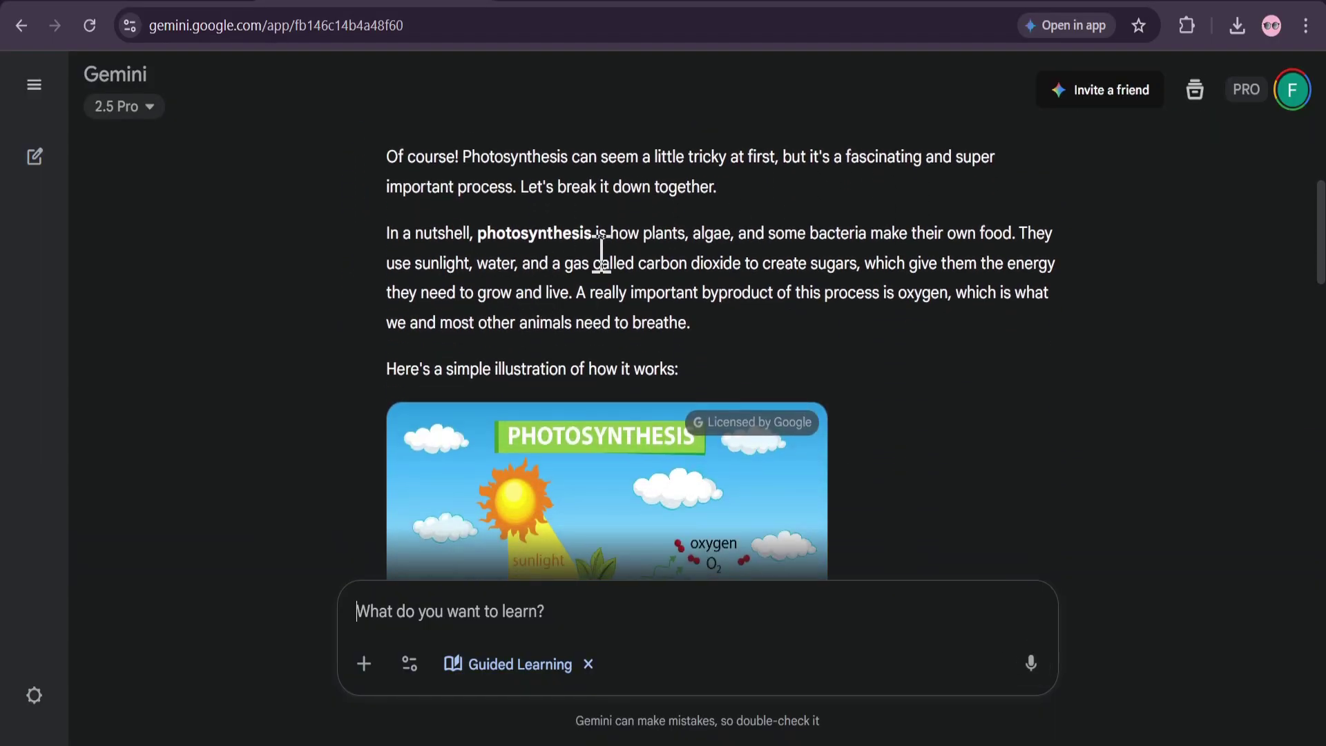
{"action": "scroll", "coordinate": [651, 296], "scroll_direction": "down", "scroll_amount": 1}
{"action": "scroll", "coordinate": [601, 311], "scroll_direction": "down", "scroll_amount": 1}
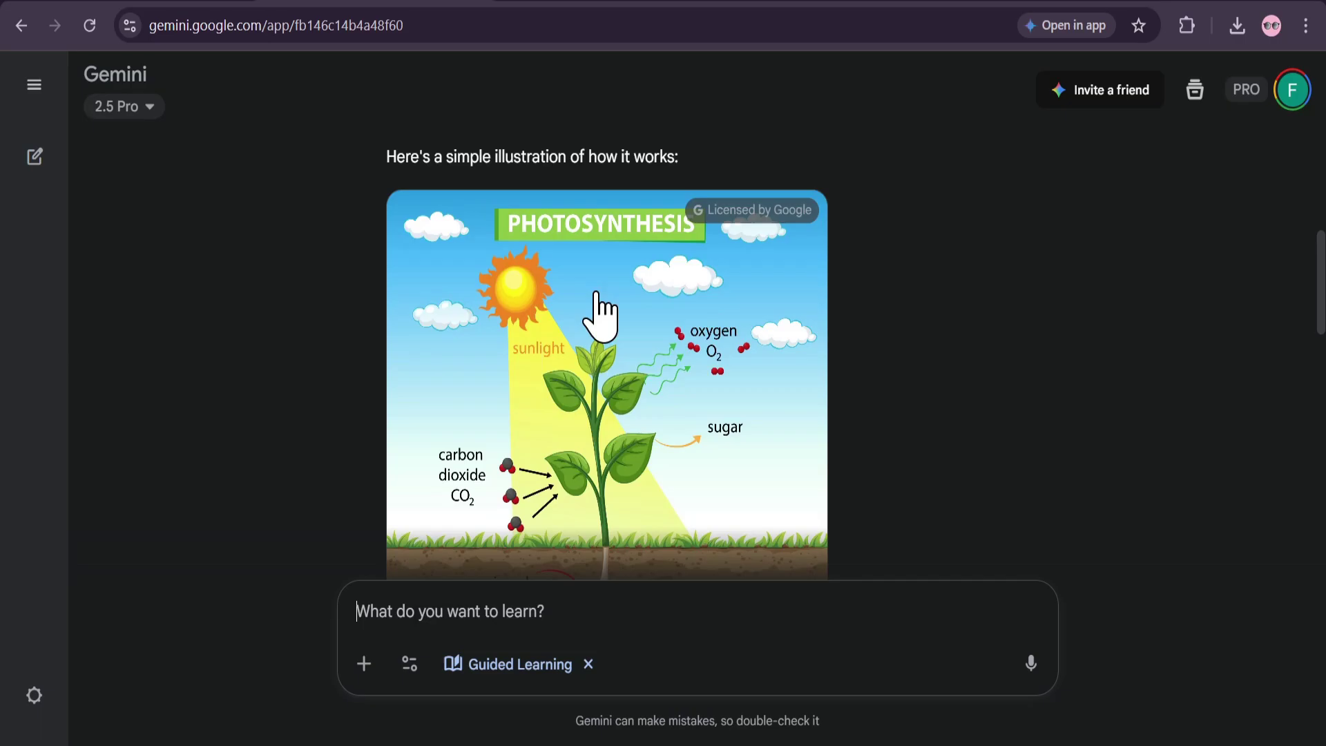
{"action": "scroll", "coordinate": [550, 411], "scroll_direction": "down", "scroll_amount": 1}
{"action": "scroll", "coordinate": [630, 422], "scroll_direction": "up", "scroll_amount": 1}
{"action": "scroll", "coordinate": [601, 300], "scroll_direction": "down", "scroll_amount": 1}
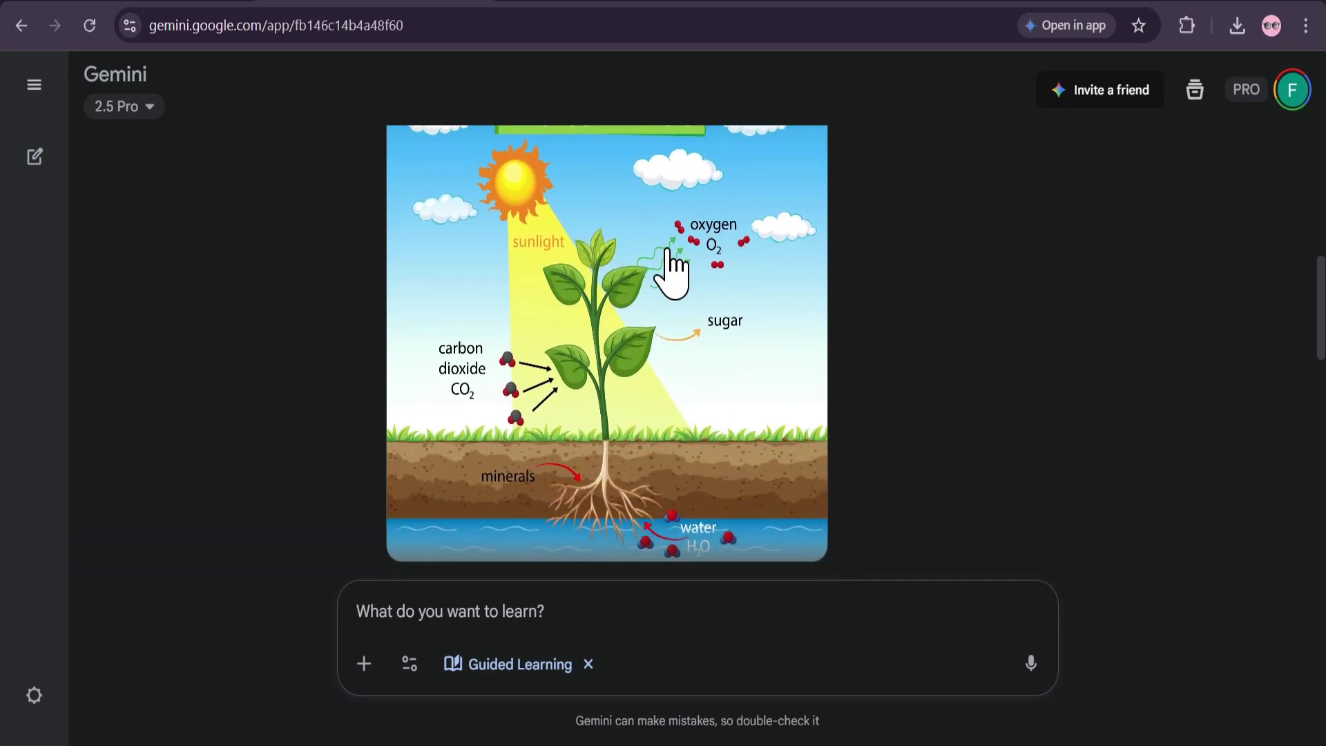
{"action": "scroll", "coordinate": [596, 365], "scroll_direction": "down", "scroll_amount": 1}
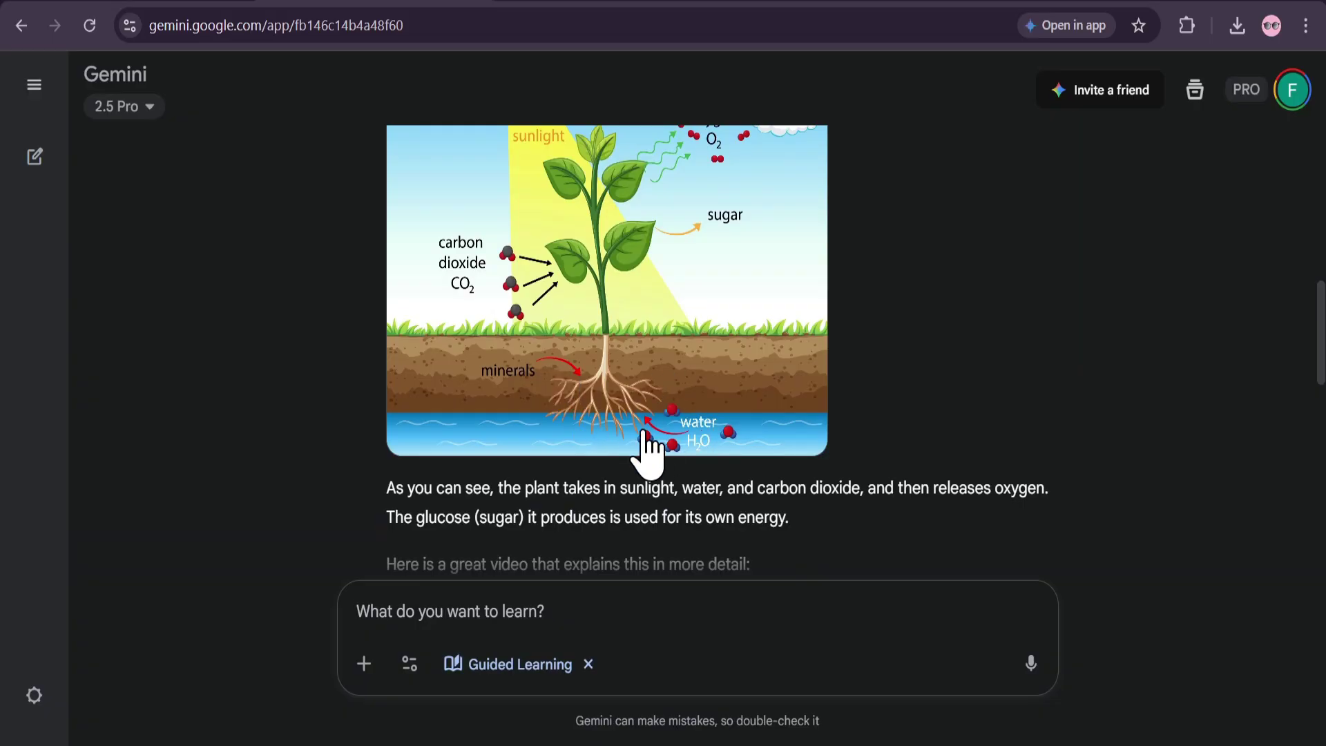
{"action": "scroll", "coordinate": [621, 441], "scroll_direction": "down", "scroll_amount": 1}
{"action": "left_click_drag", "start_coordinate": [399, 381], "coordinate": [787, 414]}
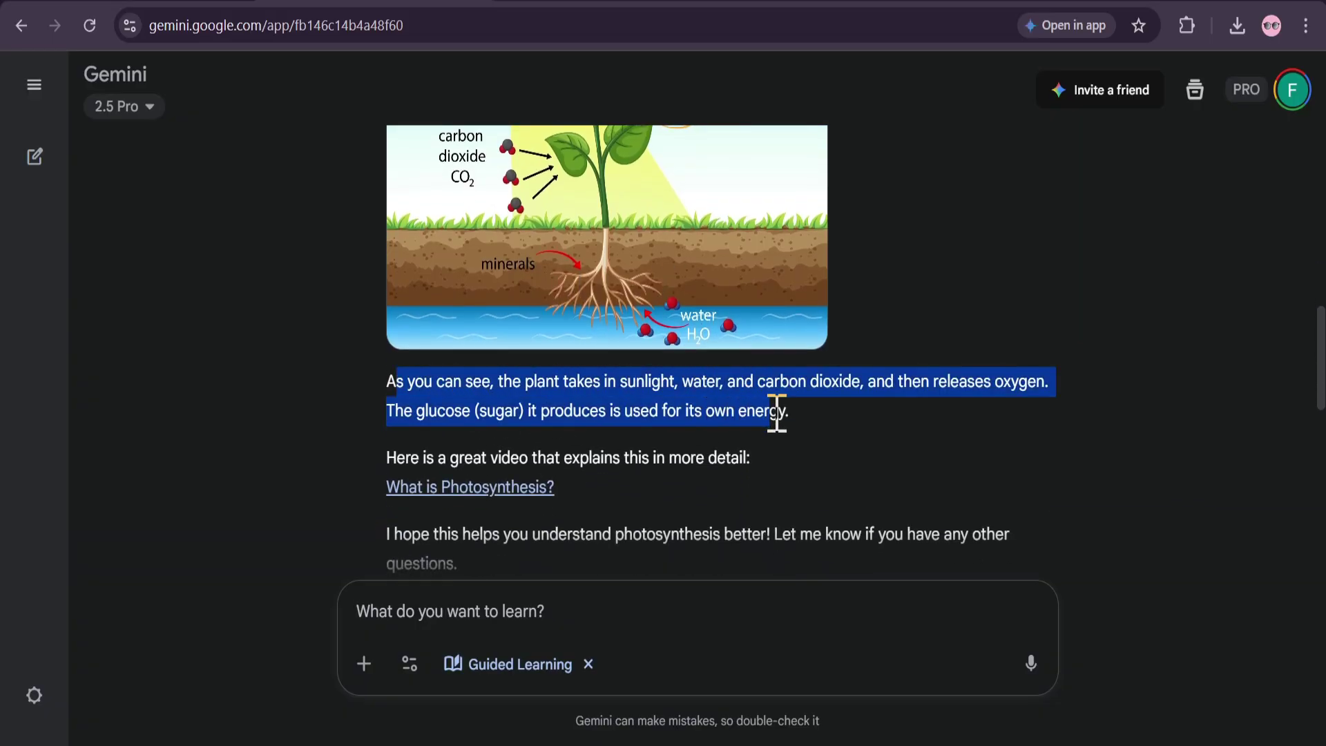
{"action": "left_click", "coordinate": [705, 446]}
{"action": "scroll", "coordinate": [704, 445], "scroll_direction": "down", "scroll_amount": 1}
{"action": "scroll", "coordinate": [570, 414], "scroll_direction": "down", "scroll_amount": 2}
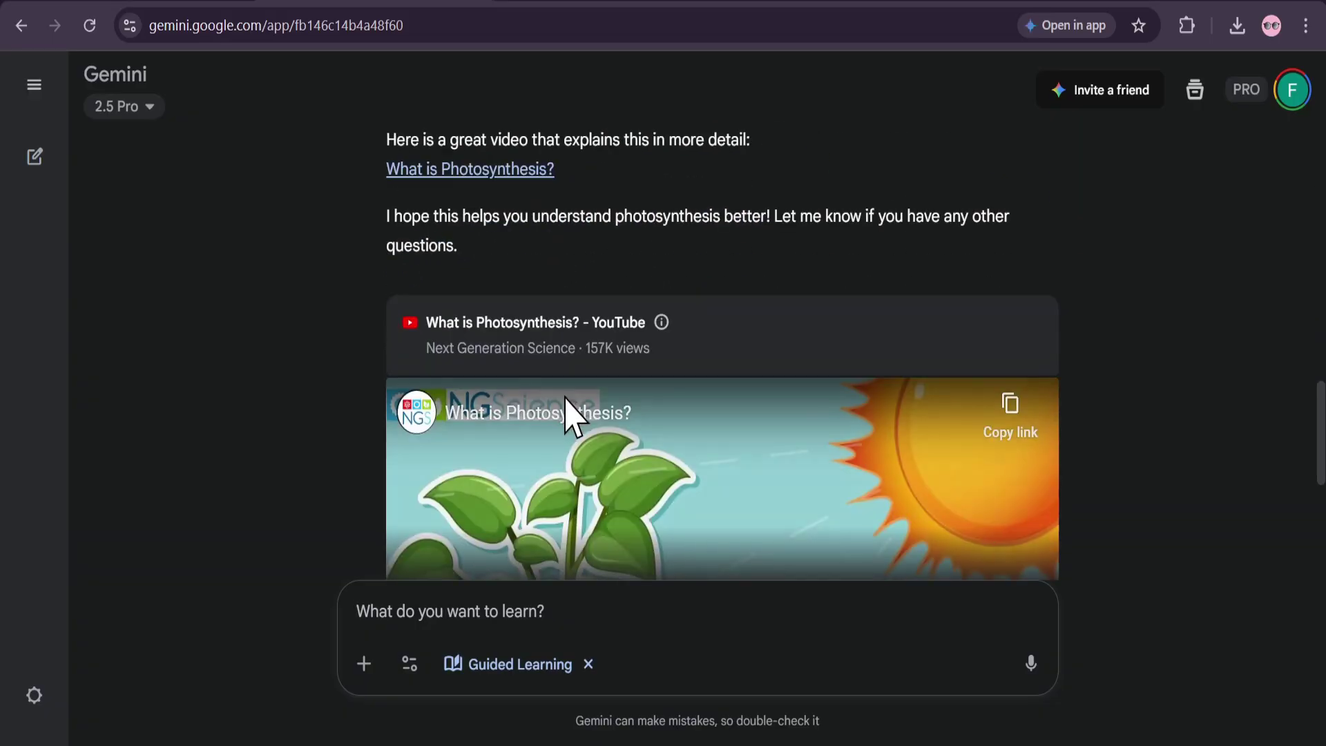
{"action": "scroll", "coordinate": [565, 384], "scroll_direction": "down", "scroll_amount": 1}
{"action": "scroll", "coordinate": [567, 384], "scroll_direction": "down", "scroll_amount": 2}
{"action": "scroll", "coordinate": [607, 414], "scroll_direction": "up", "scroll_amount": 2}
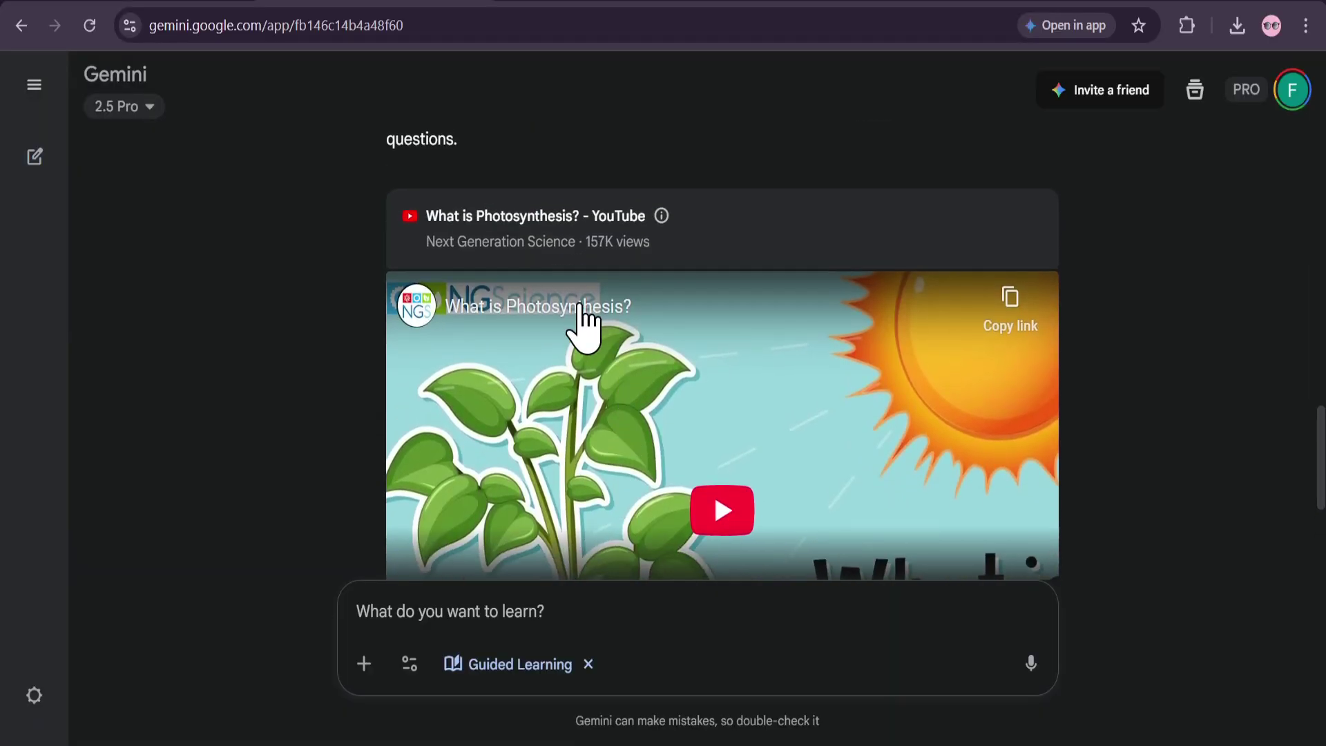
{"action": "scroll", "coordinate": [564, 441], "scroll_direction": "down", "scroll_amount": 2}
{"action": "scroll", "coordinate": [585, 464], "scroll_direction": "up", "scroll_amount": 1}
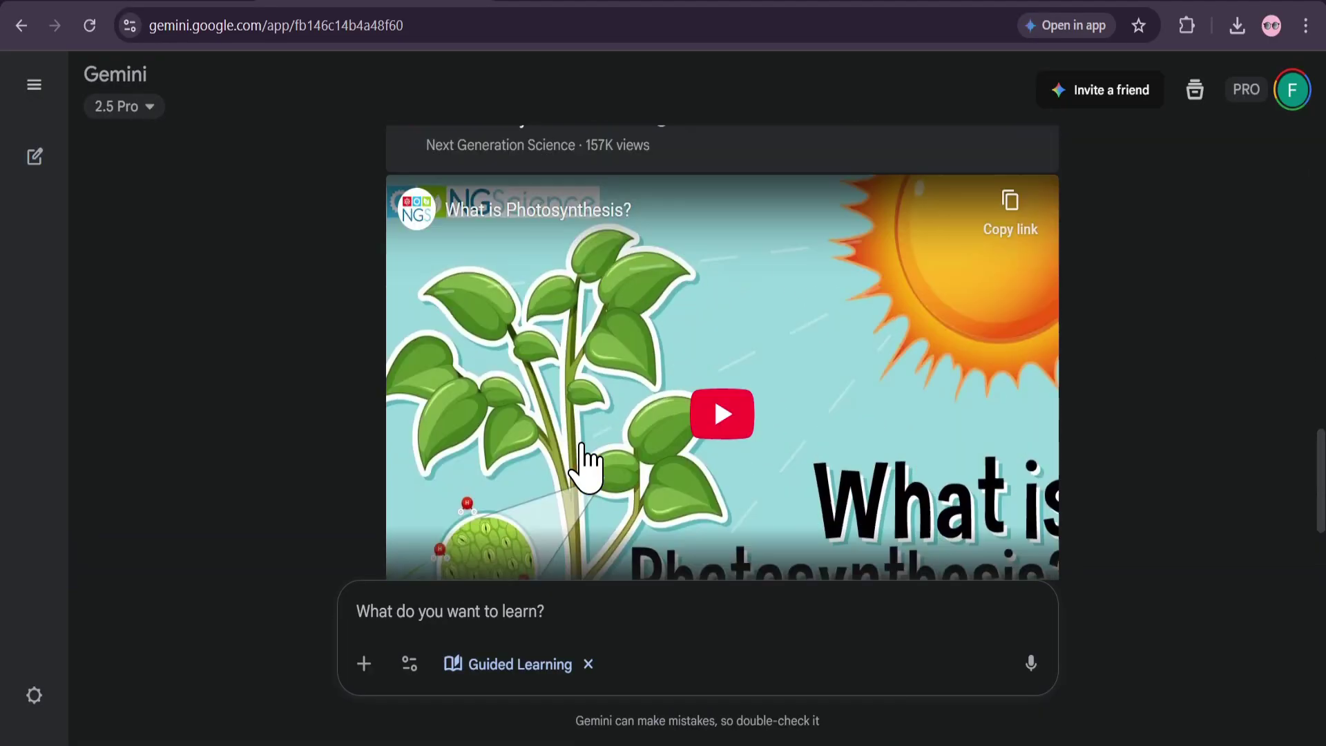
{"action": "scroll", "coordinate": [585, 456], "scroll_direction": "up", "scroll_amount": 4}
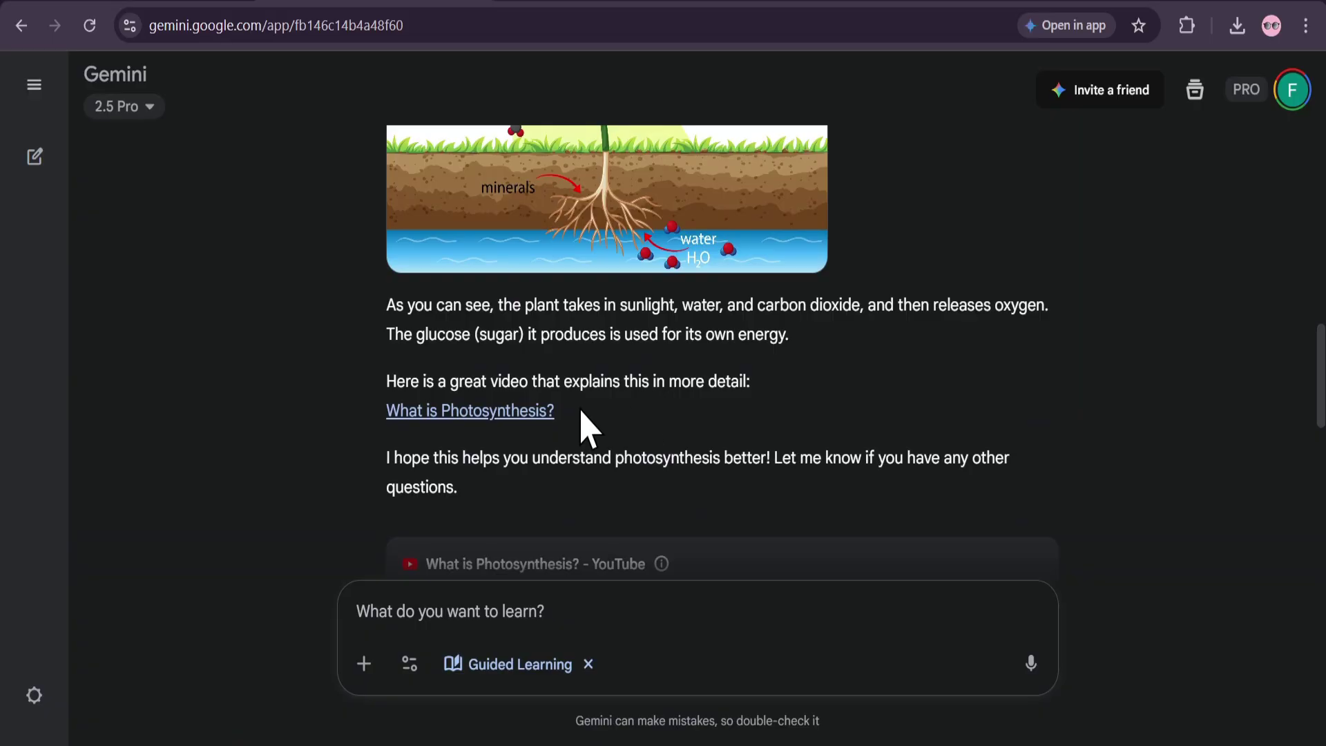
Correct 'TES' to 'TEST' in the quiz request and send it
{"action": "mouse_move", "coordinate": [764, 371]}
{"action": "left_mouse_down"}
{"action": "mouse_move", "coordinate": [642, 371]}
{"action": "mouse_move", "coordinate": [656, 375]}
{"action": "left_mouse_up"}
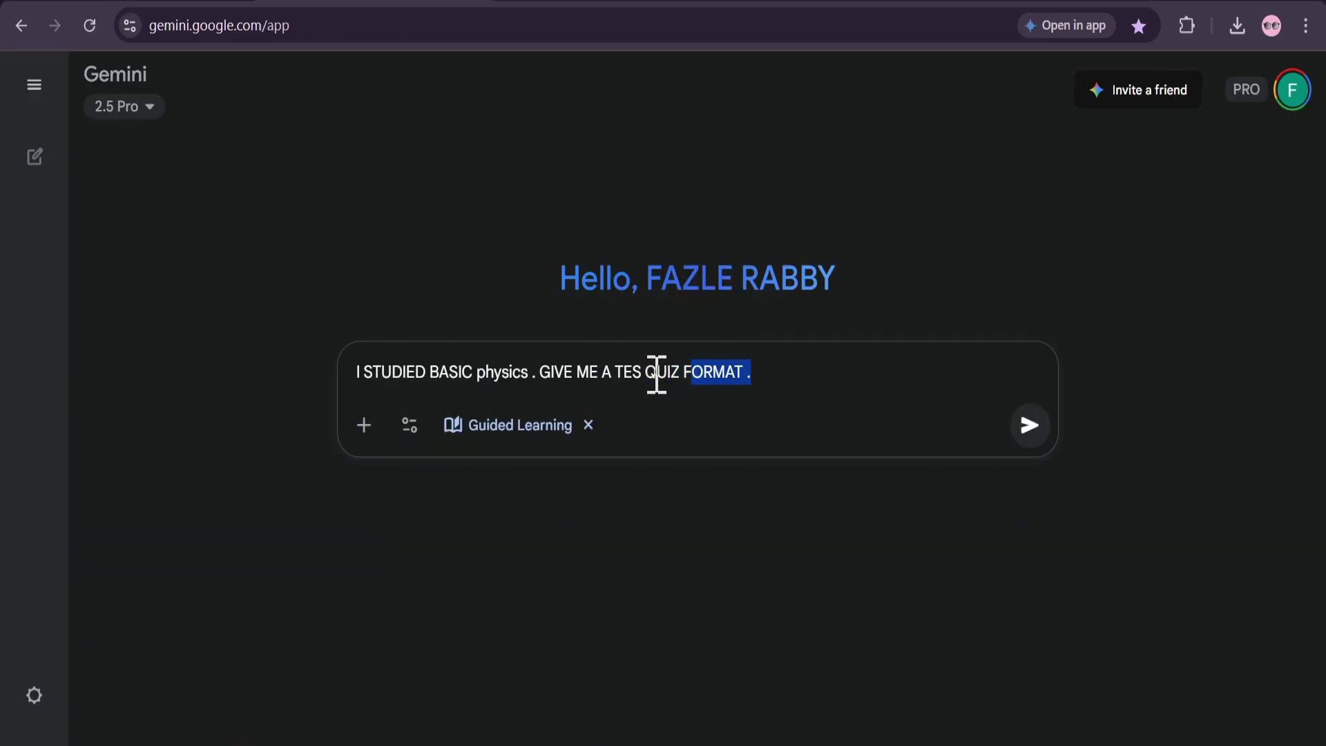
{"action": "left_click", "coordinate": [646, 373]}
{"action": "type", "text": "T"}
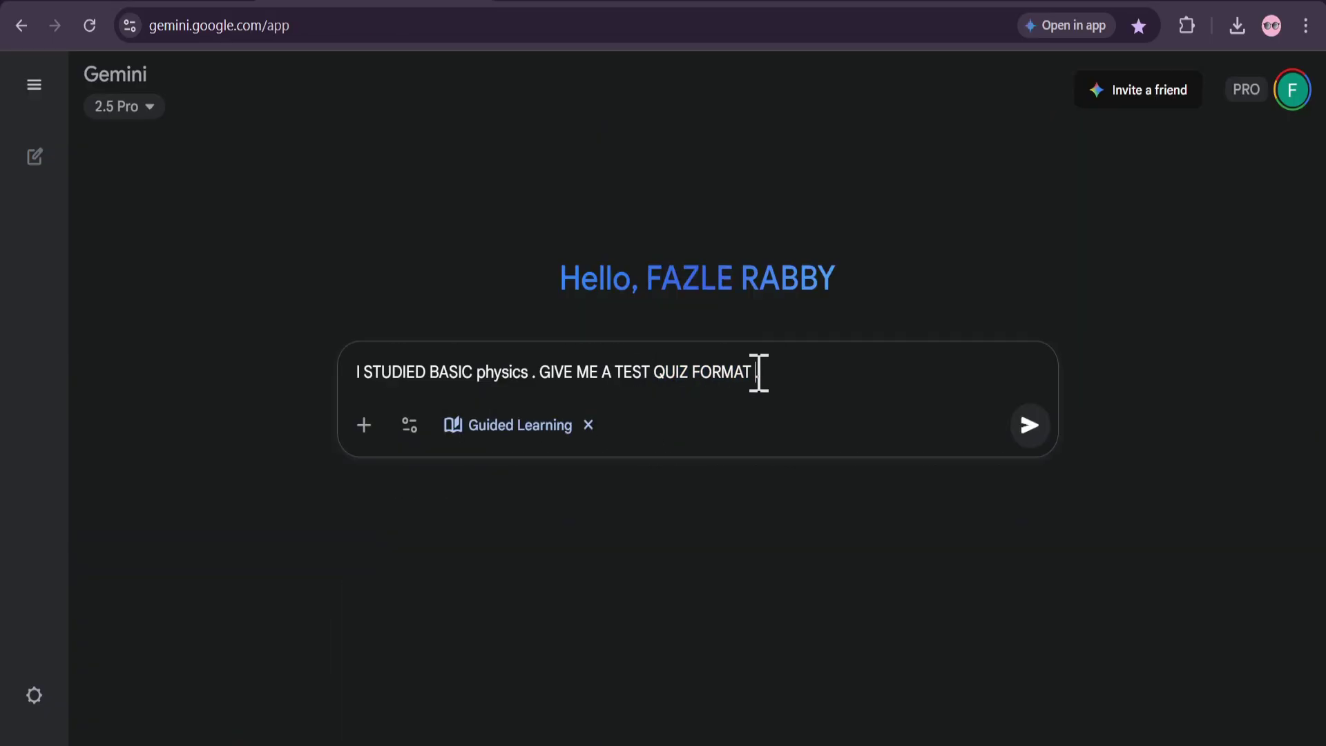
{"action": "mouse_move", "coordinate": [759, 373]}
{"action": "left_mouse_down"}
{"action": "mouse_move", "coordinate": [326, 361]}
{"action": "mouse_move", "coordinate": [805, 376]}
{"action": "mouse_move", "coordinate": [374, 375]}
{"action": "mouse_move", "coordinate": [726, 377]}
{"action": "left_mouse_up"}
{"action": "left_click", "coordinate": [1029, 425]}
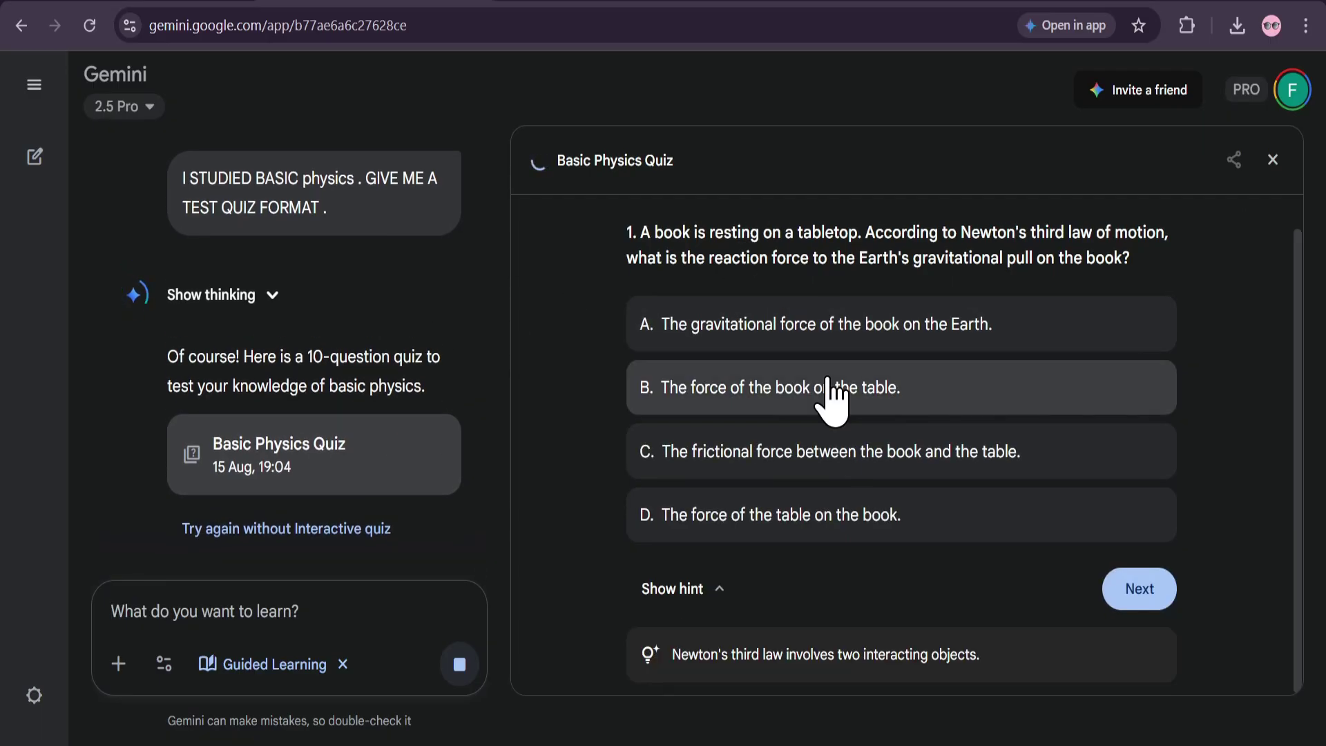
Answer quiz question 1 with option A, then question 2 with option B
{"action": "left_click", "coordinate": [844, 330]}
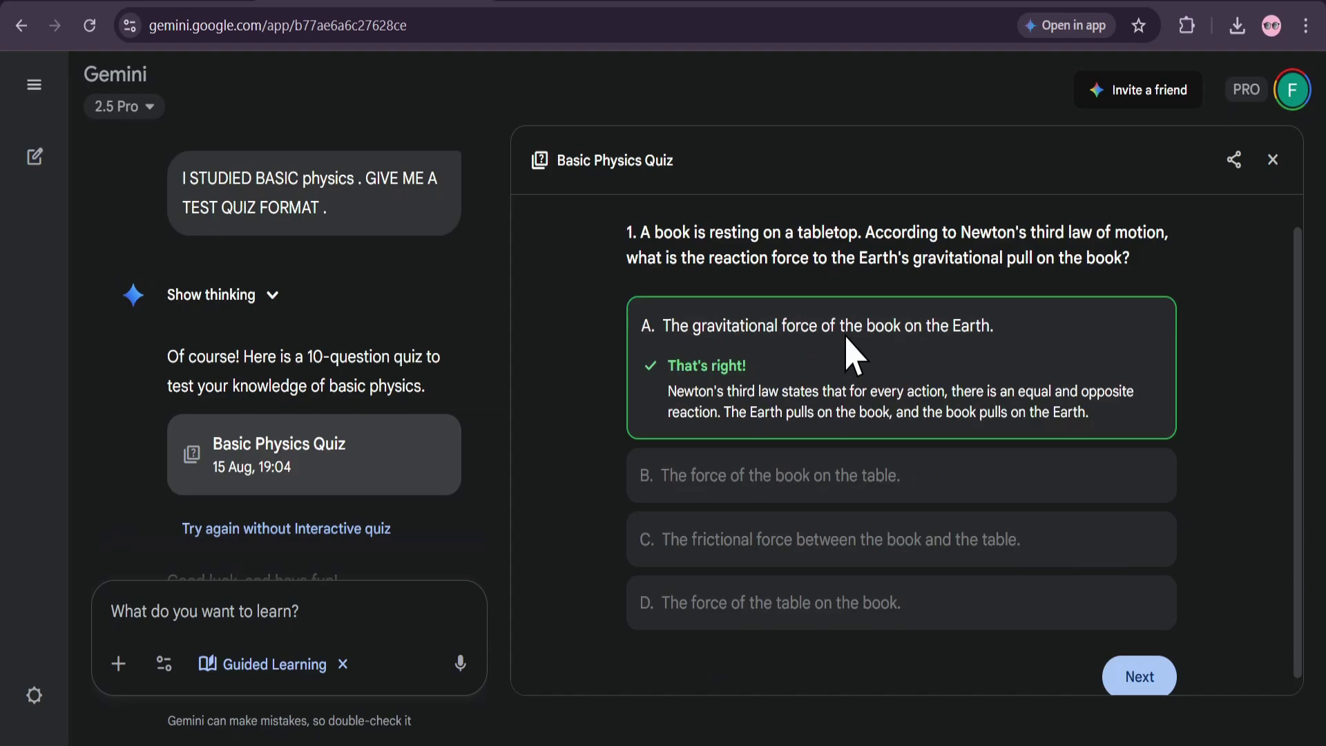
{"action": "left_click", "coordinate": [1138, 661]}
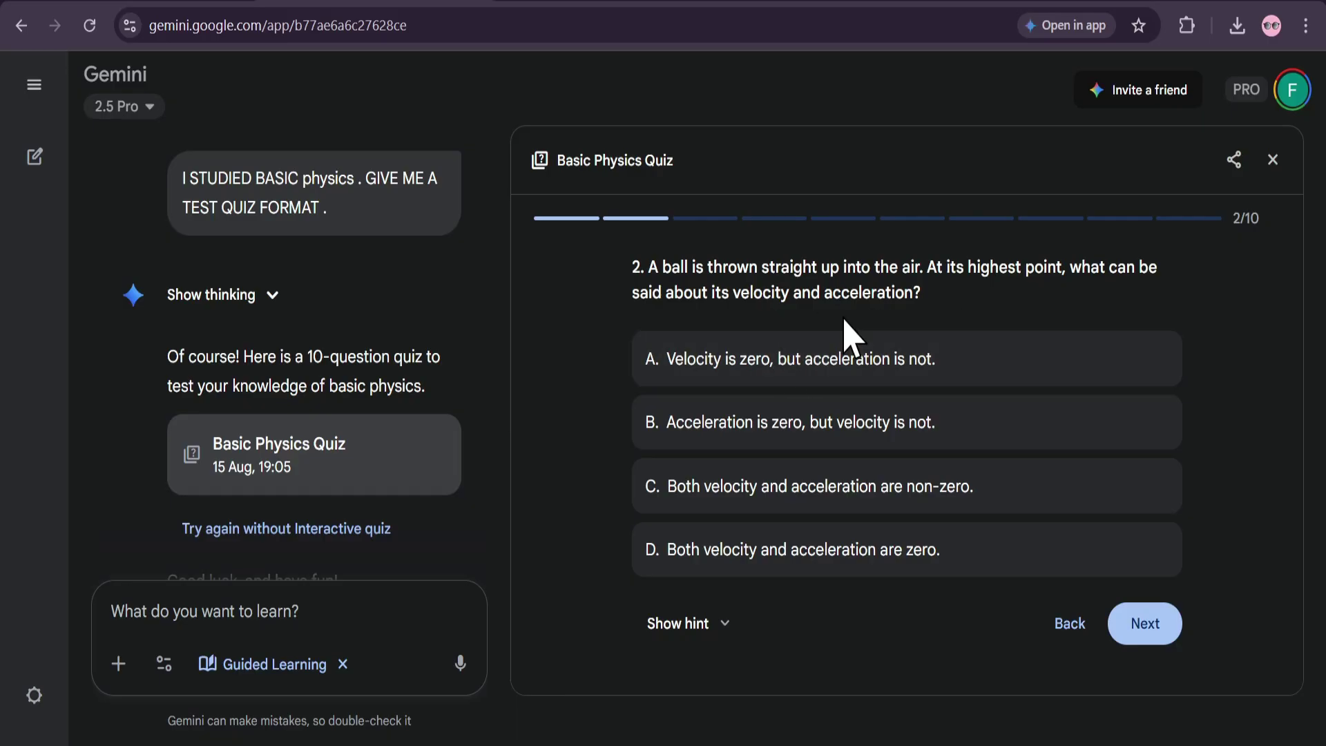
{"action": "left_click", "coordinate": [756, 424]}
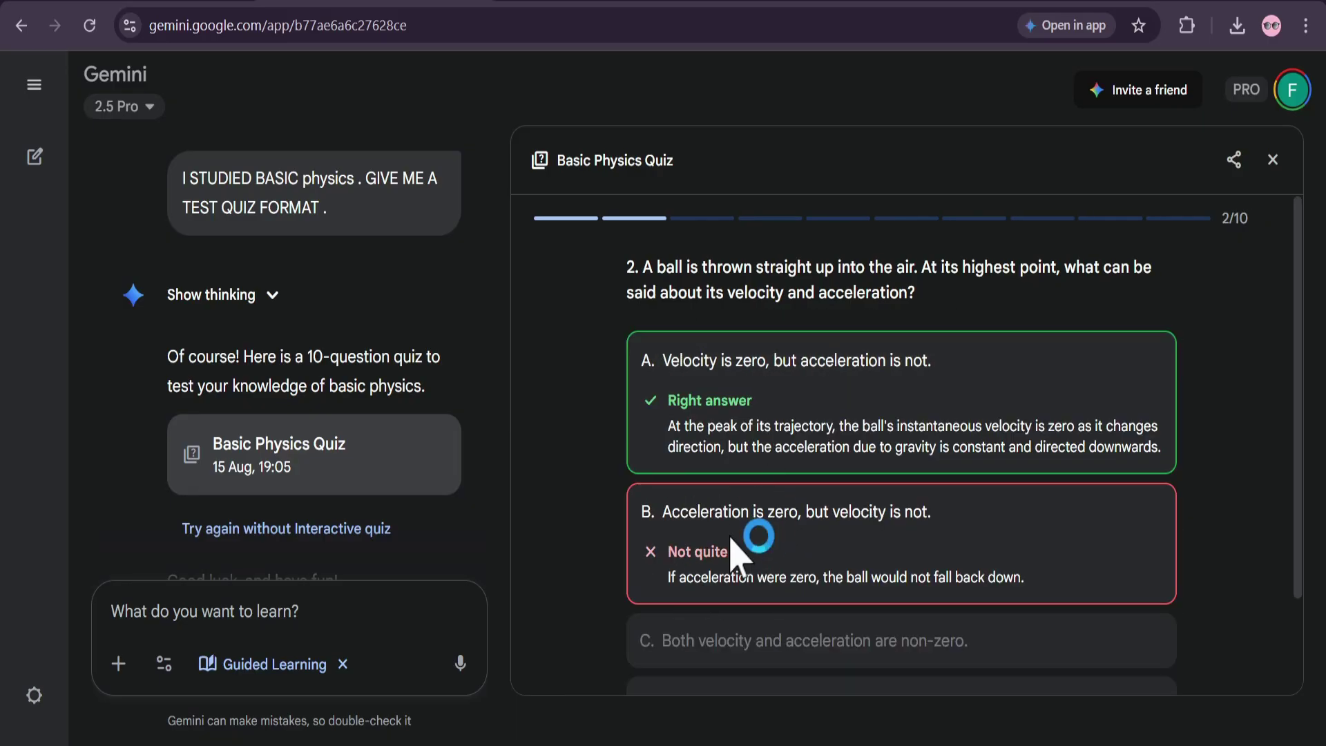
{"action": "scroll", "coordinate": [751, 539], "scroll_direction": "down", "scroll_amount": 2}
{"action": "scroll", "coordinate": [766, 466], "scroll_direction": "up", "scroll_amount": 1}
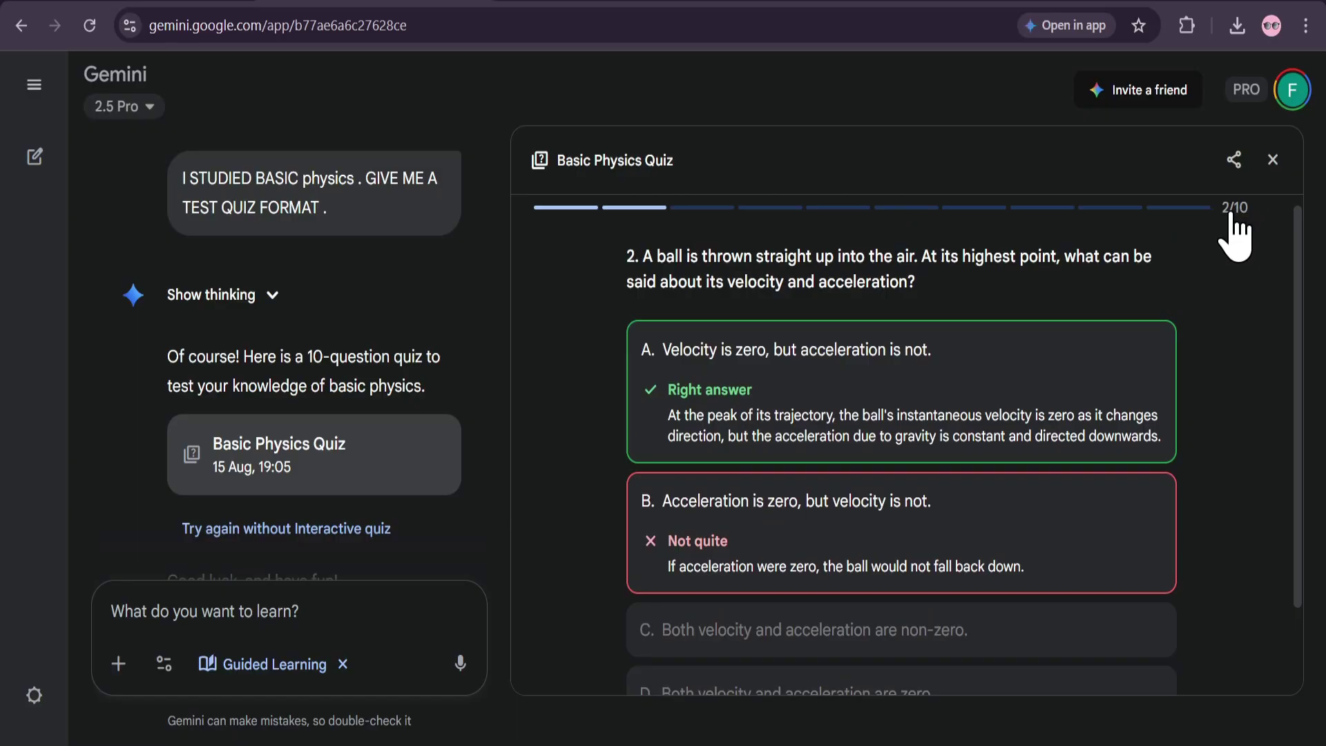
{"action": "scroll", "coordinate": [756, 425], "scroll_direction": "down", "scroll_amount": 2}
{"action": "scroll", "coordinate": [375, 466], "scroll_direction": "down", "scroll_amount": 2}
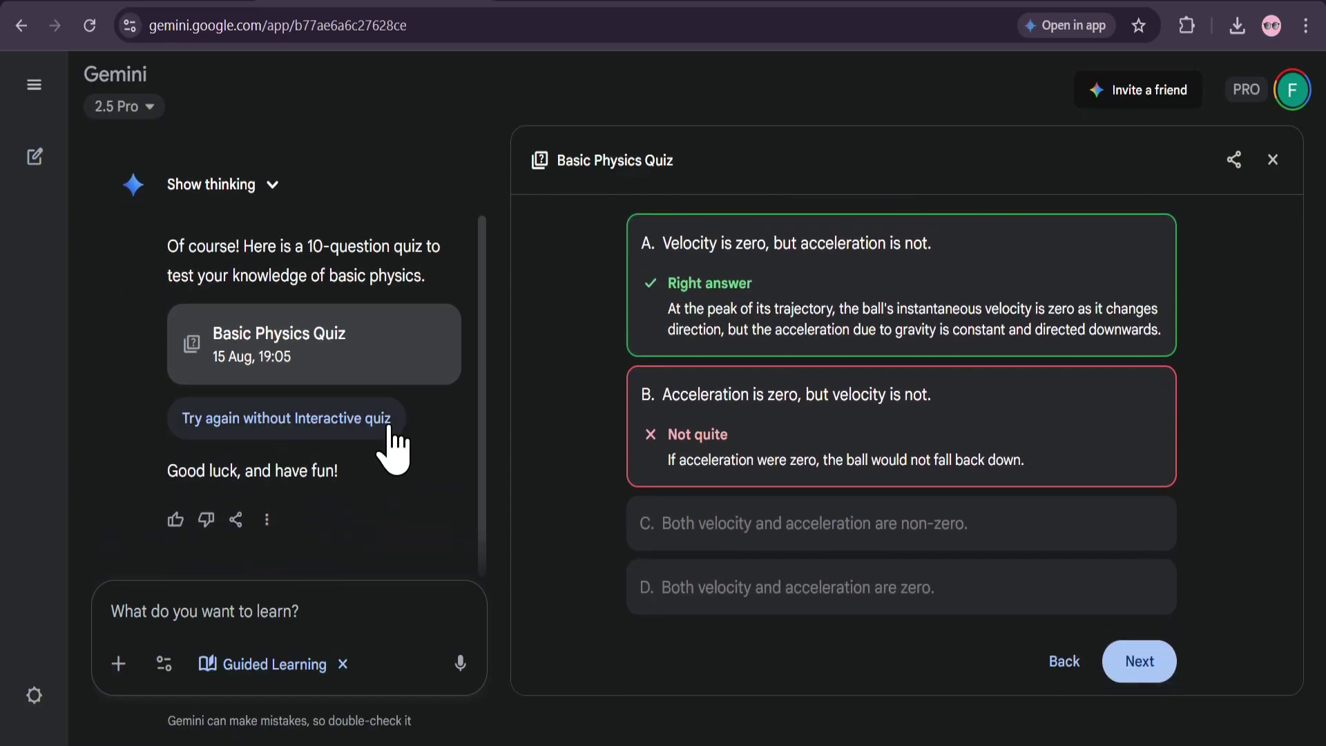
{"action": "scroll", "coordinate": [898, 455], "scroll_direction": "up", "scroll_amount": 2}
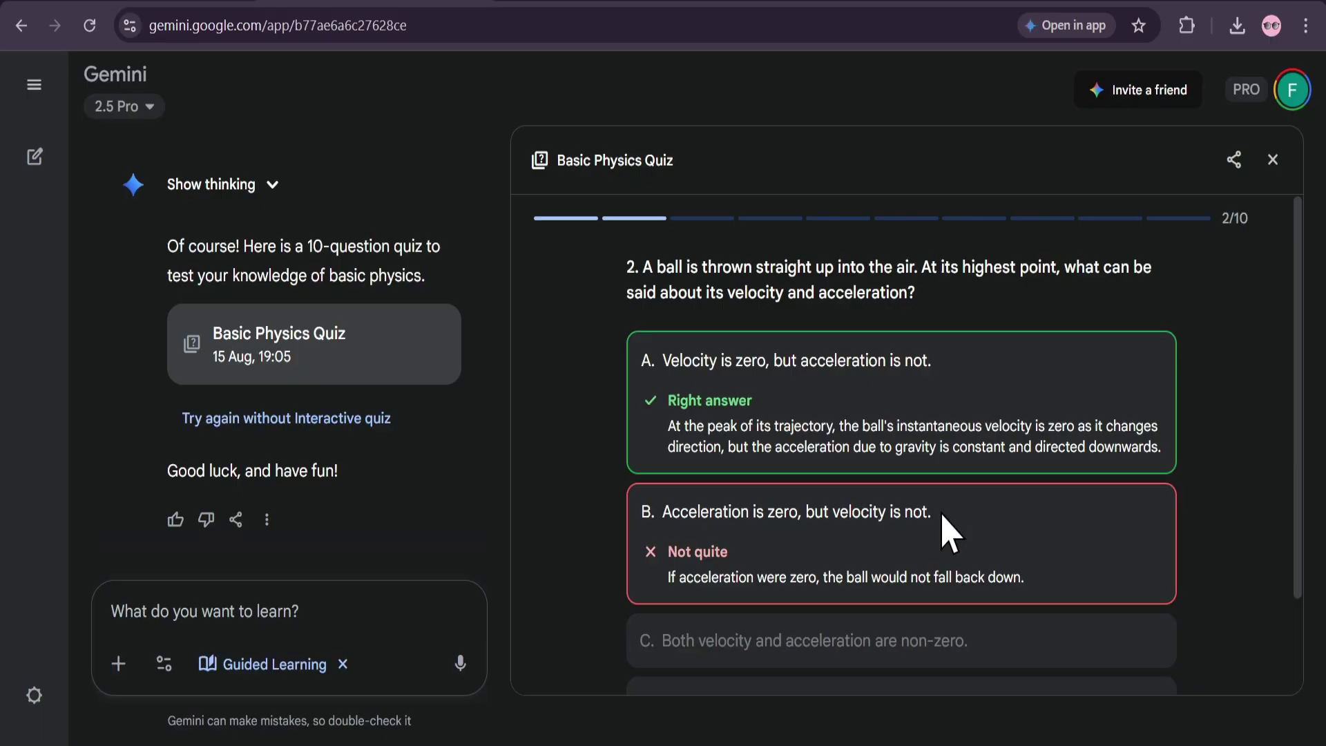
Attach lec1g.pdf from Downloads and edit the test-questions request to remove 'BOOK'
{"action": "key", "text": "alt+Left"}
{"action": "left_click", "coordinate": [364, 663]}
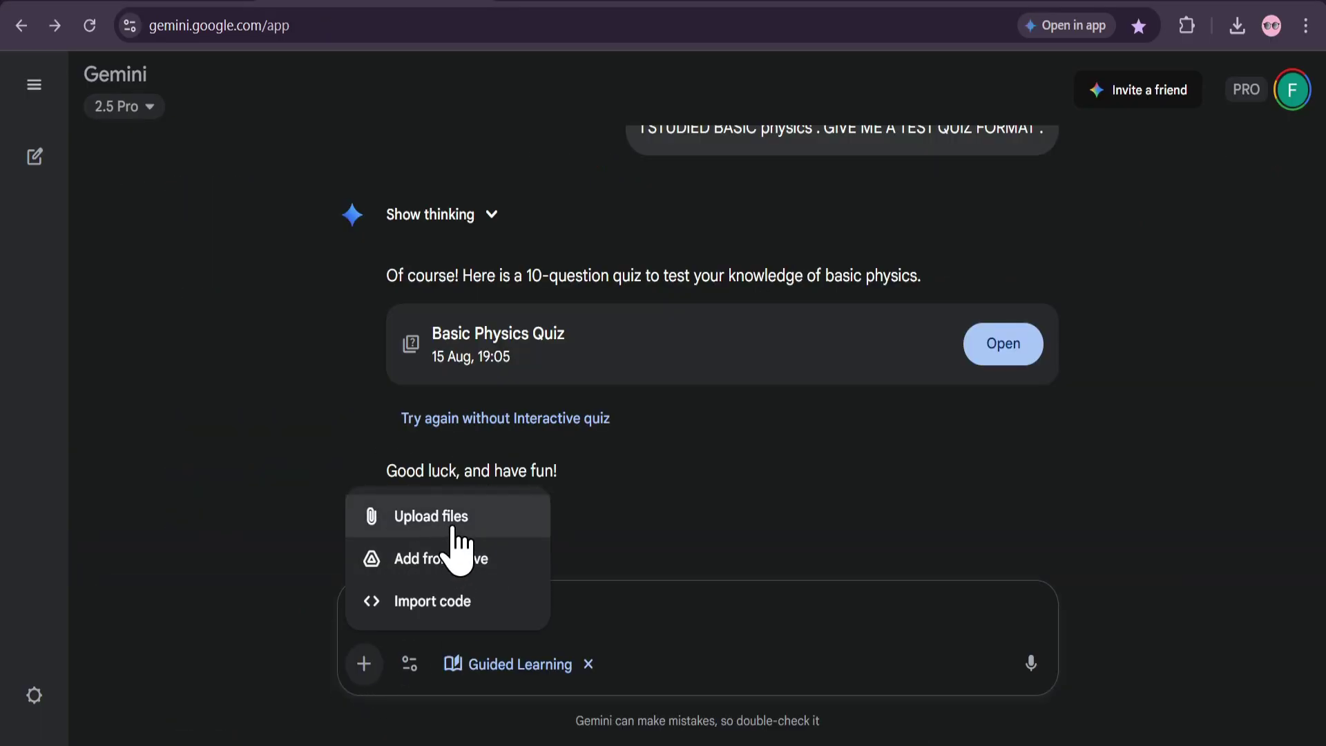
{"action": "left_click", "coordinate": [464, 524]}
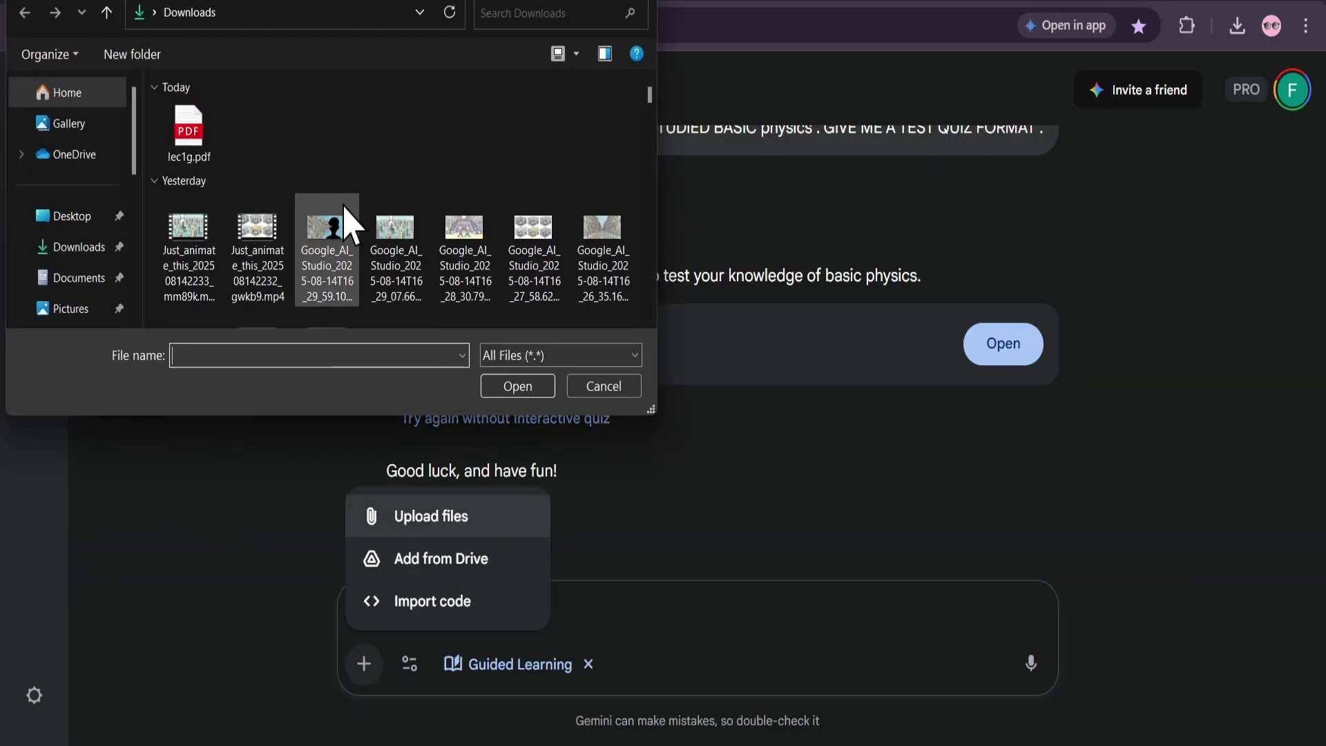
{"action": "left_click", "coordinate": [192, 151]}
{"action": "left_click", "coordinate": [530, 390]}
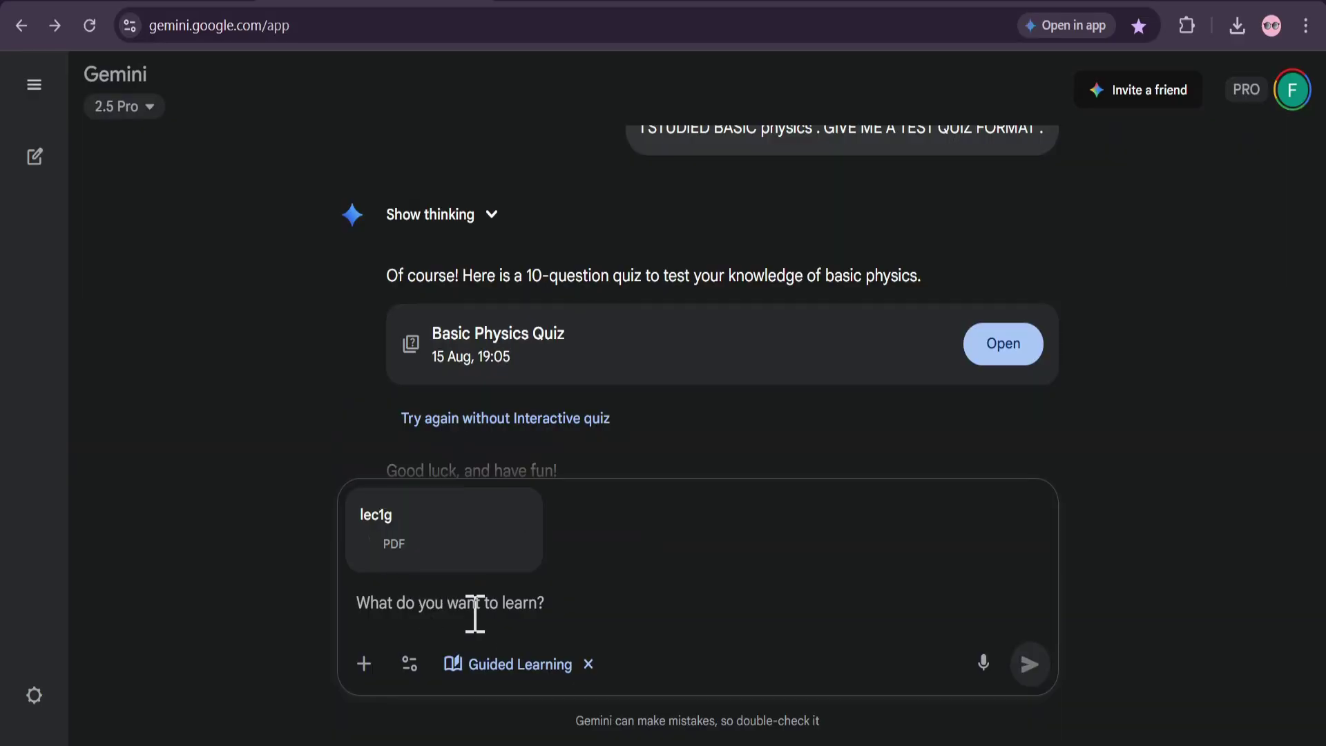
{"action": "type", "text": "I HAVE A TEST TOMMOROW SO MAKE SOME QUTION FROM THIS BOO"}
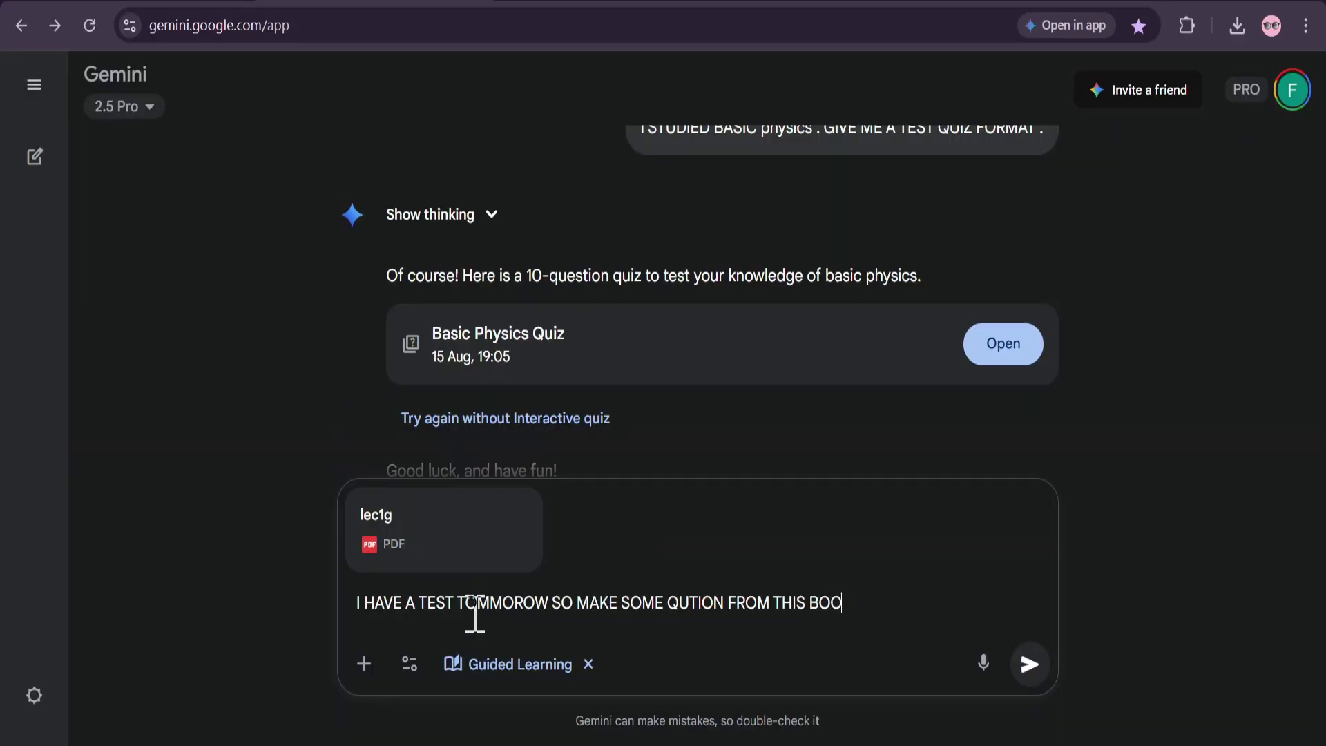
{"action": "type", "text": "K"}
{"action": "key", "text": "BackSpace"}
{"action": "key", "text": "BackSpace"}
{"action": "key", "text": "BackSpace"}
{"action": "key", "text": "BackSpace"}
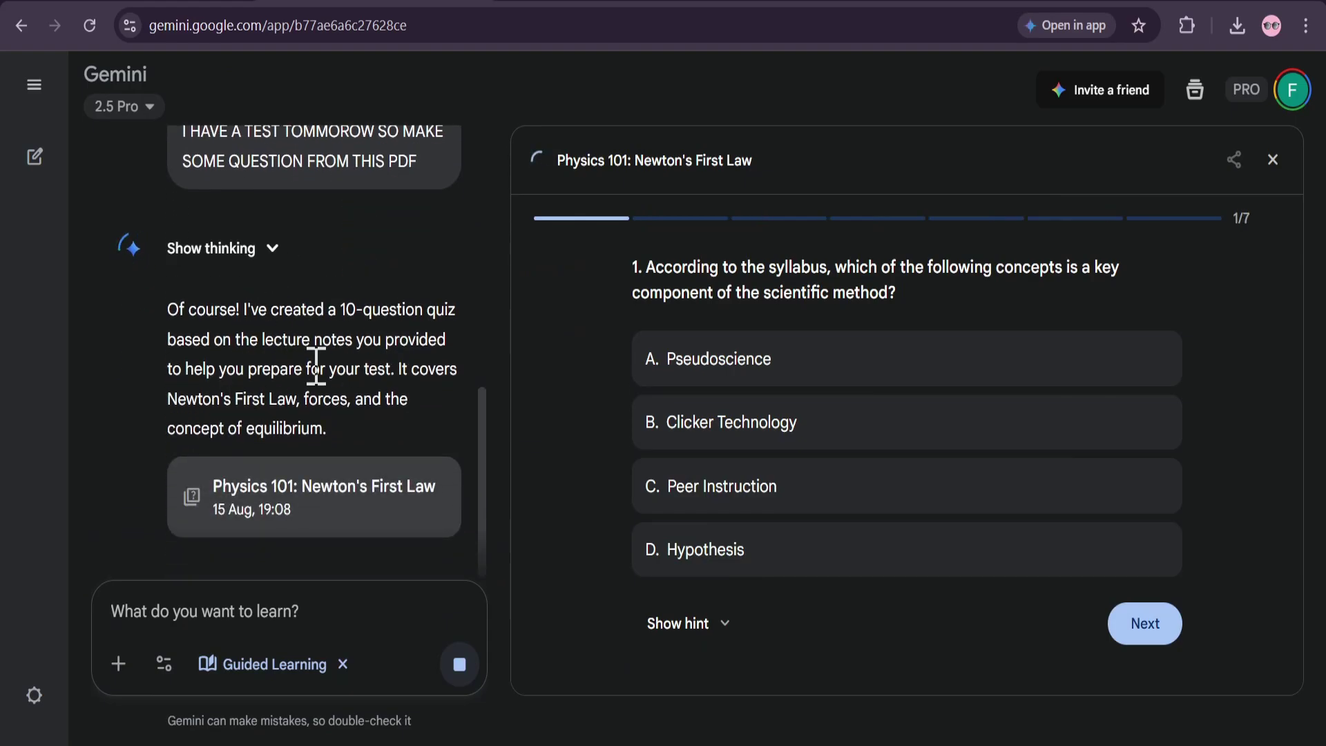
{"action": "scroll", "coordinate": [424, 376], "scroll_direction": "up", "scroll_amount": 3}
{"action": "scroll", "coordinate": [380, 420], "scroll_direction": "down", "scroll_amount": 3}
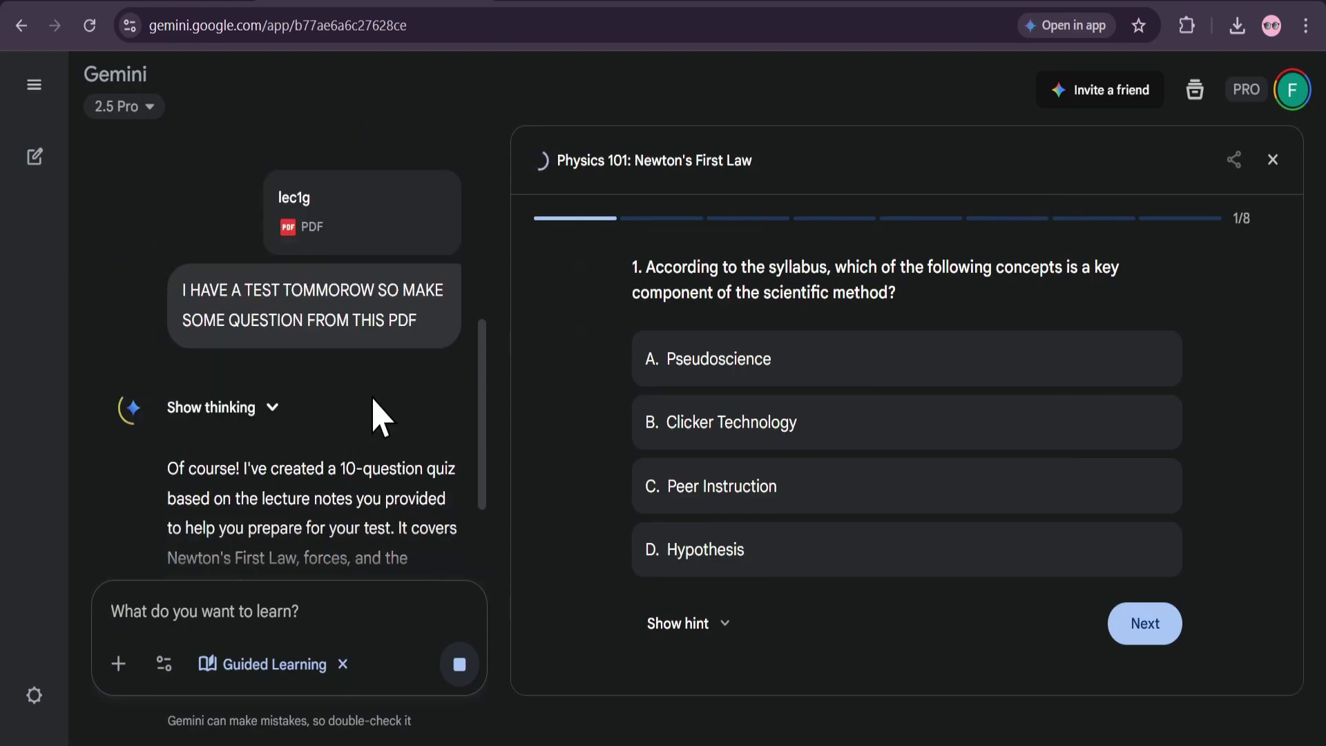
{"action": "scroll", "coordinate": [435, 497], "scroll_direction": "up", "scroll_amount": 3}
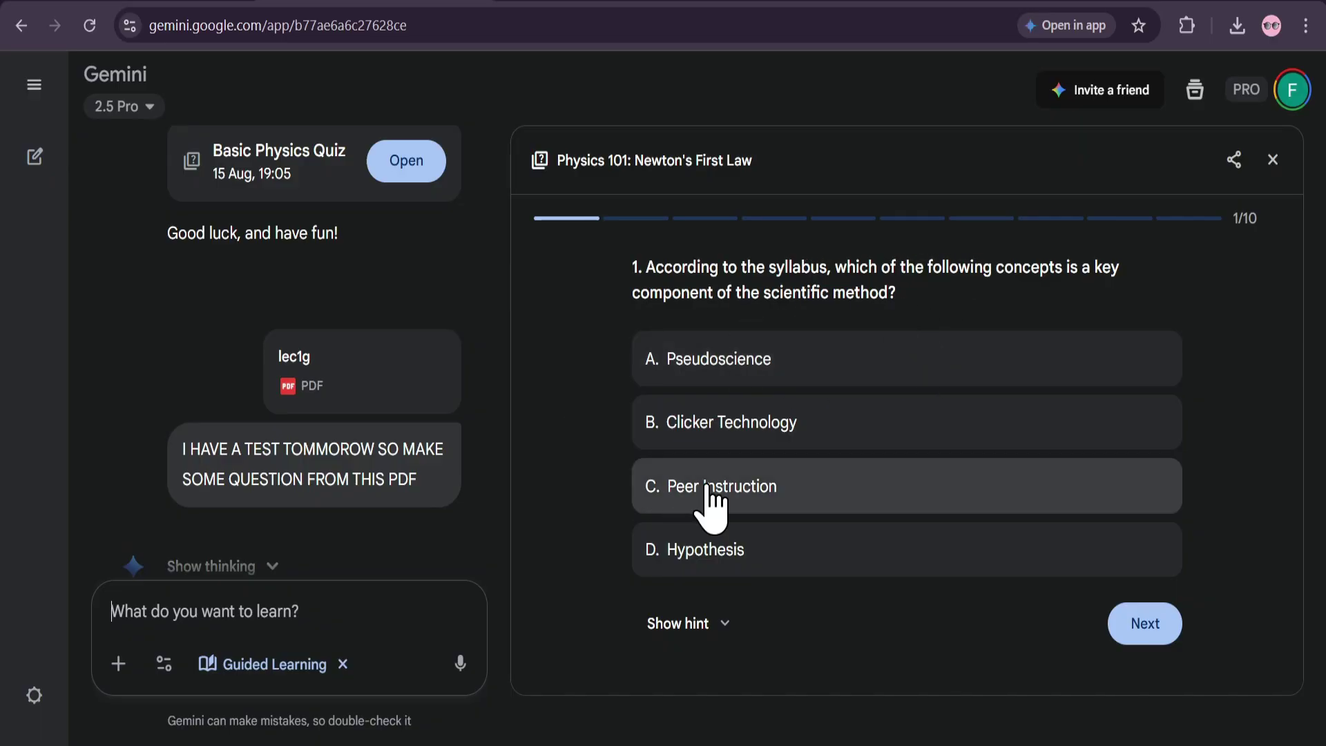
Choose option D 'Hypothesis' for the scientific-method question
{"action": "left_click", "coordinate": [715, 551]}
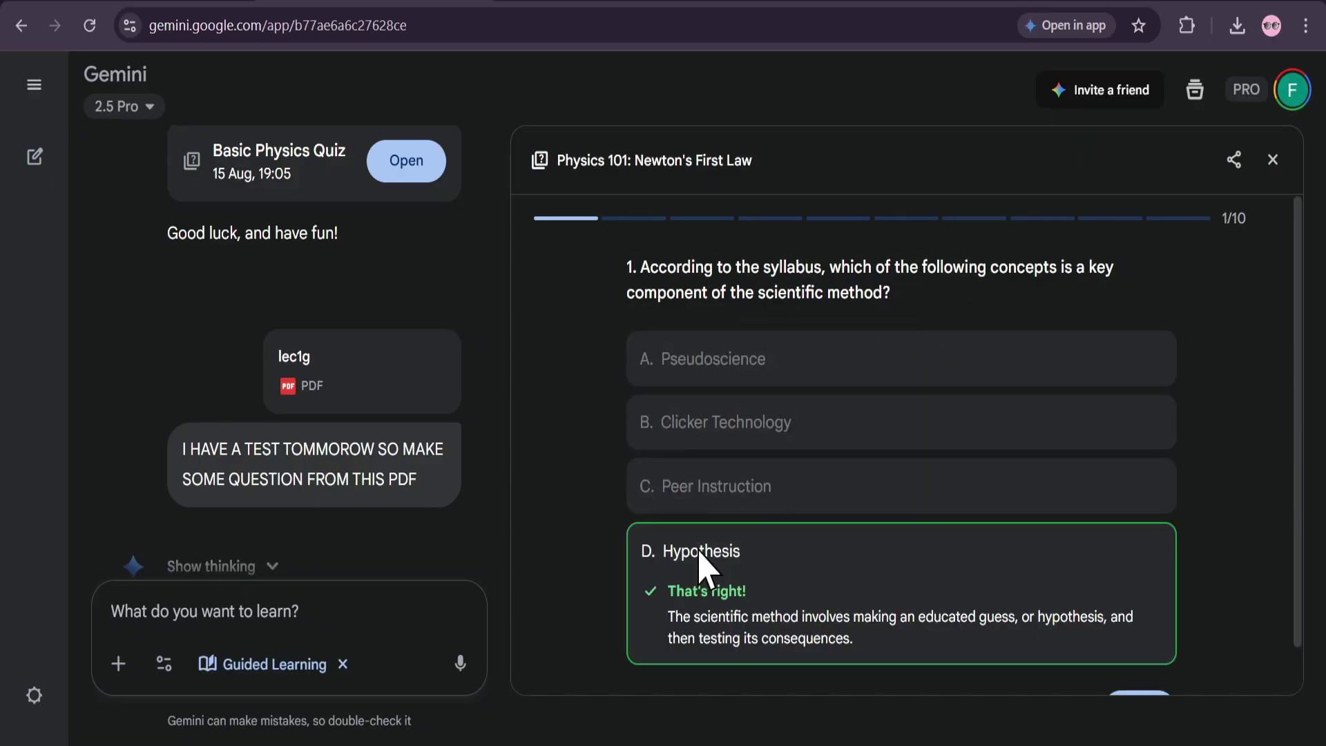
Send the drafted request for a 30-mark question paper from the PDF
{"action": "left_click_drag", "start_coordinate": [257, 612], "coordinate": [114, 592]}
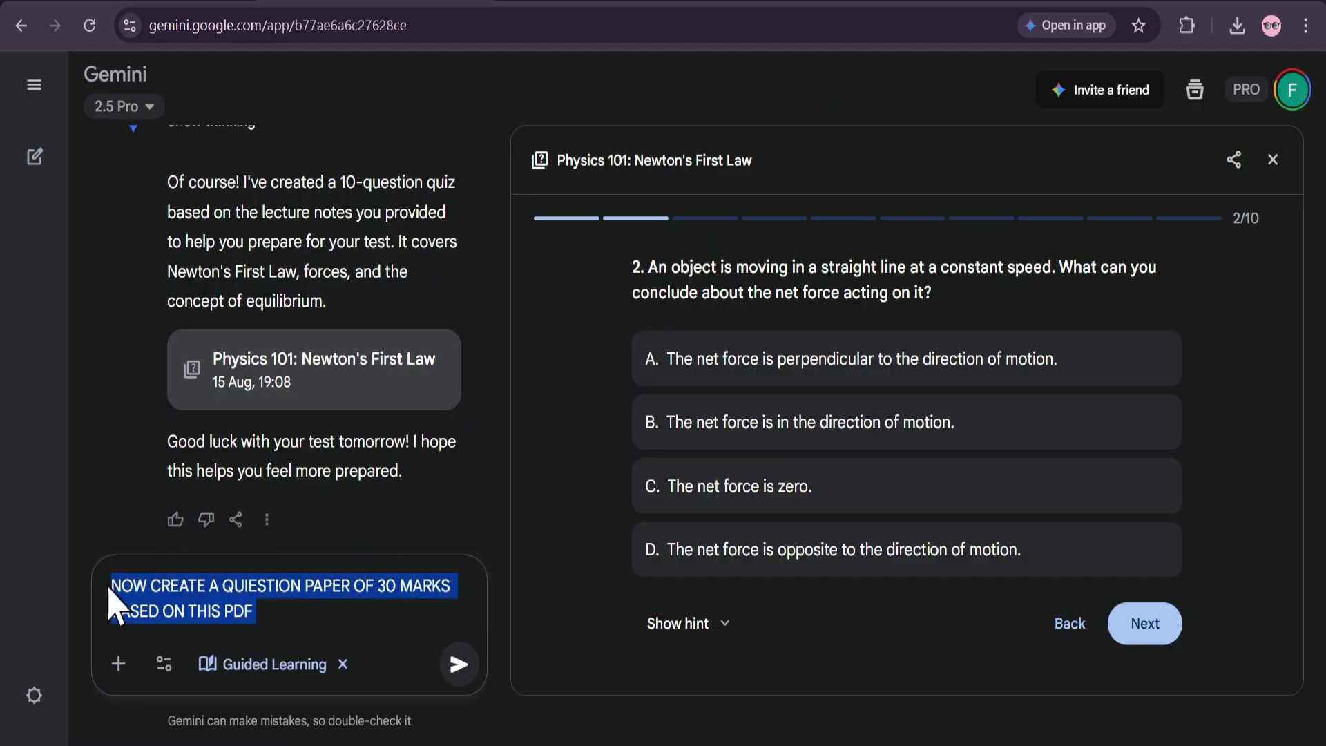
{"action": "left_click", "coordinate": [288, 611]}
{"action": "mouse_move", "coordinate": [289, 611]}
{"action": "left_mouse_down"}
{"action": "mouse_move", "coordinate": [94, 589]}
{"action": "mouse_move", "coordinate": [248, 585]}
{"action": "mouse_move", "coordinate": [265, 612]}
{"action": "left_mouse_up"}
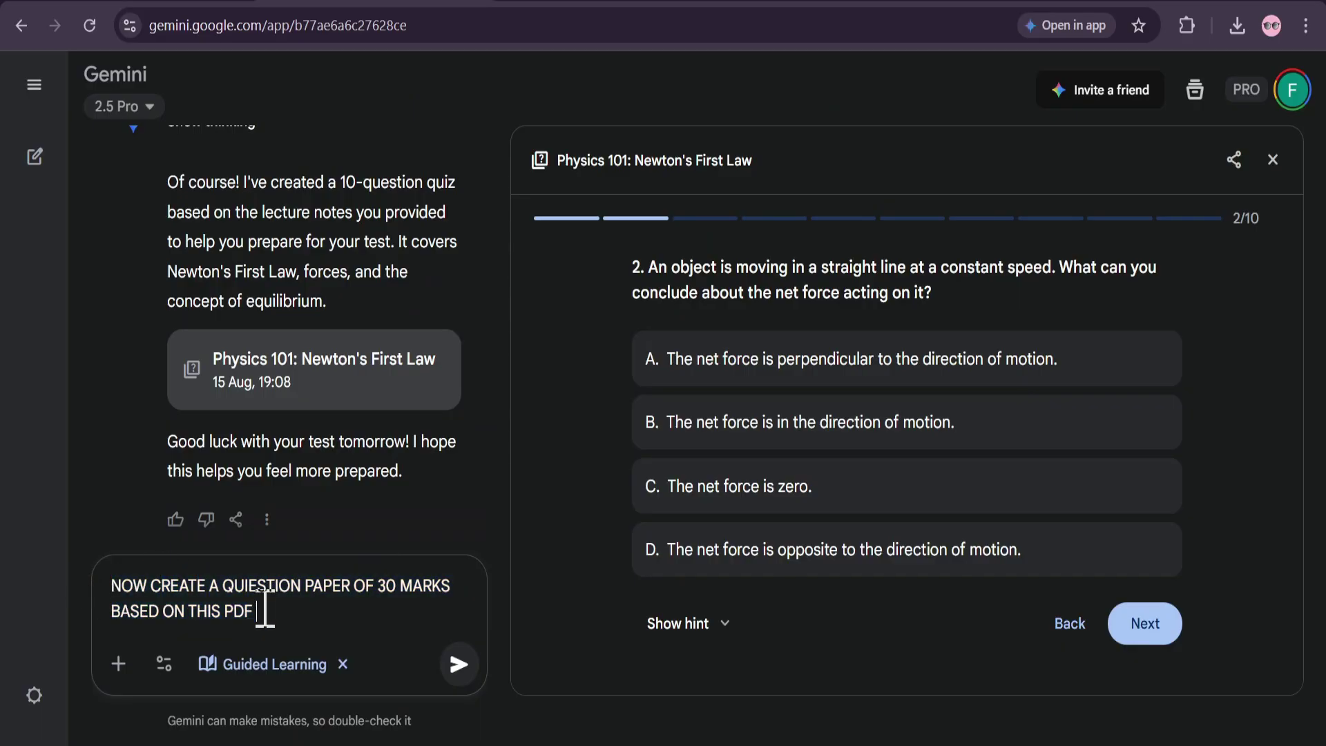
{"action": "left_click", "coordinate": [458, 664]}
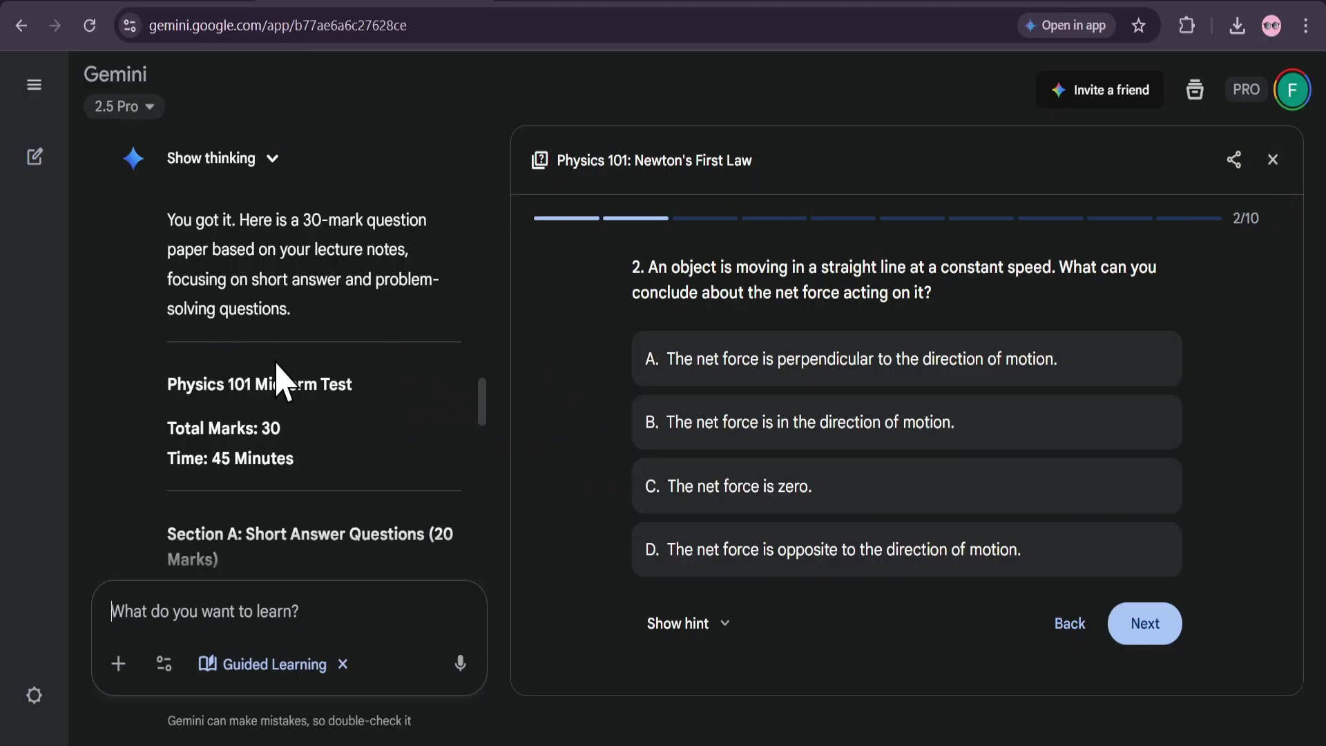
{"action": "scroll", "coordinate": [266, 311], "scroll_direction": "down", "scroll_amount": 1}
{"action": "scroll", "coordinate": [355, 326], "scroll_direction": "up", "scroll_amount": 2}
{"action": "scroll", "coordinate": [414, 316], "scroll_direction": "down", "scroll_amount": 2}
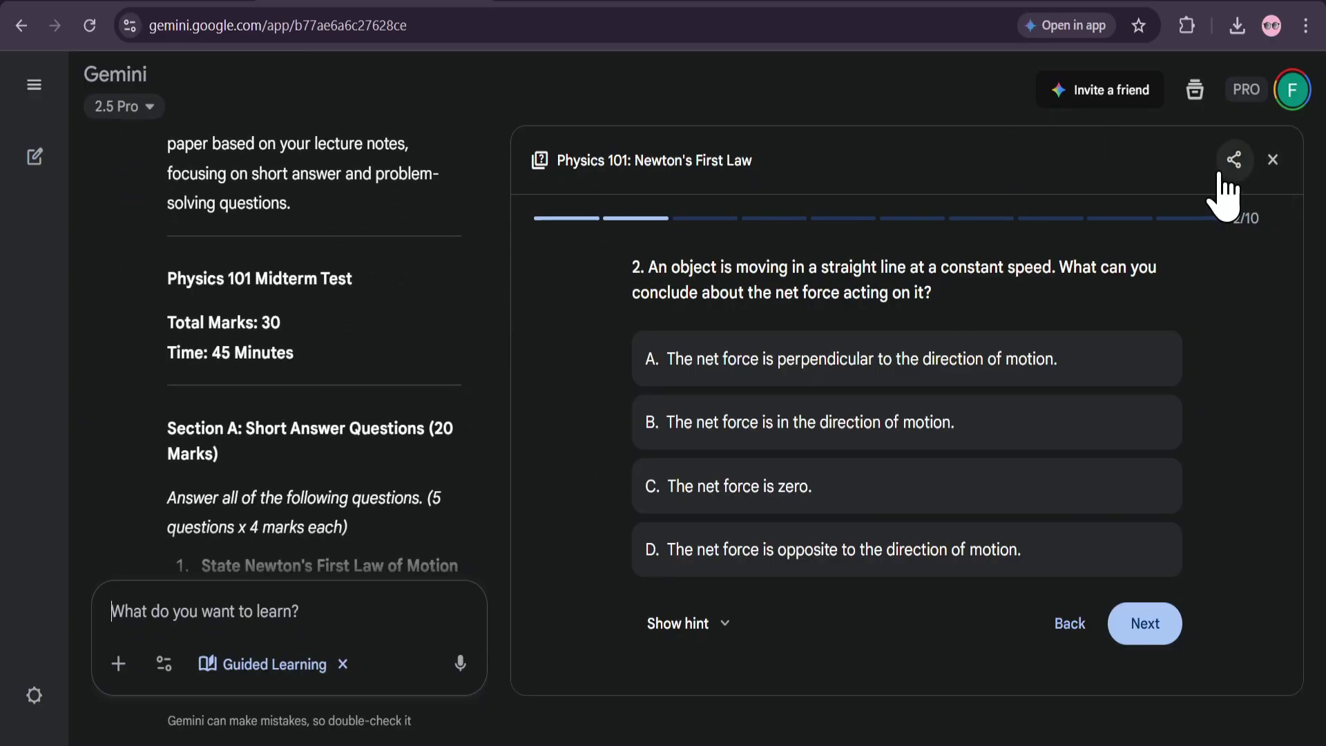
Close the quiz panel and review the Physics 101 Midterm Test, including its 45-minute duration
{"action": "left_click", "coordinate": [1273, 160]}
{"action": "scroll", "coordinate": [725, 441], "scroll_direction": "down", "scroll_amount": 3}
{"action": "scroll", "coordinate": [730, 457], "scroll_direction": "up", "scroll_amount": 3}
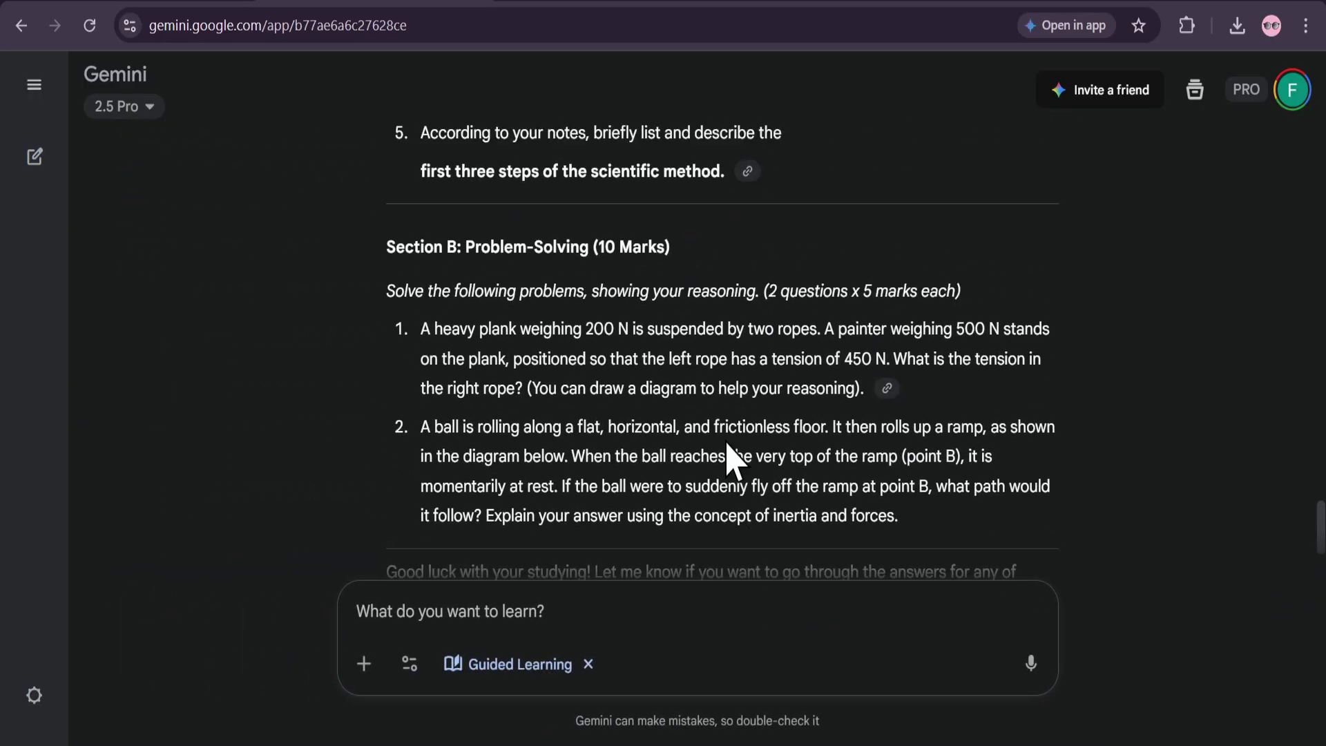
{"action": "scroll", "coordinate": [731, 456], "scroll_direction": "up", "scroll_amount": 1}
{"action": "scroll", "coordinate": [730, 456], "scroll_direction": "up", "scroll_amount": 1}
{"action": "scroll", "coordinate": [730, 456], "scroll_direction": "up", "scroll_amount": 2}
{"action": "scroll", "coordinate": [730, 455], "scroll_direction": "up", "scroll_amount": 1}
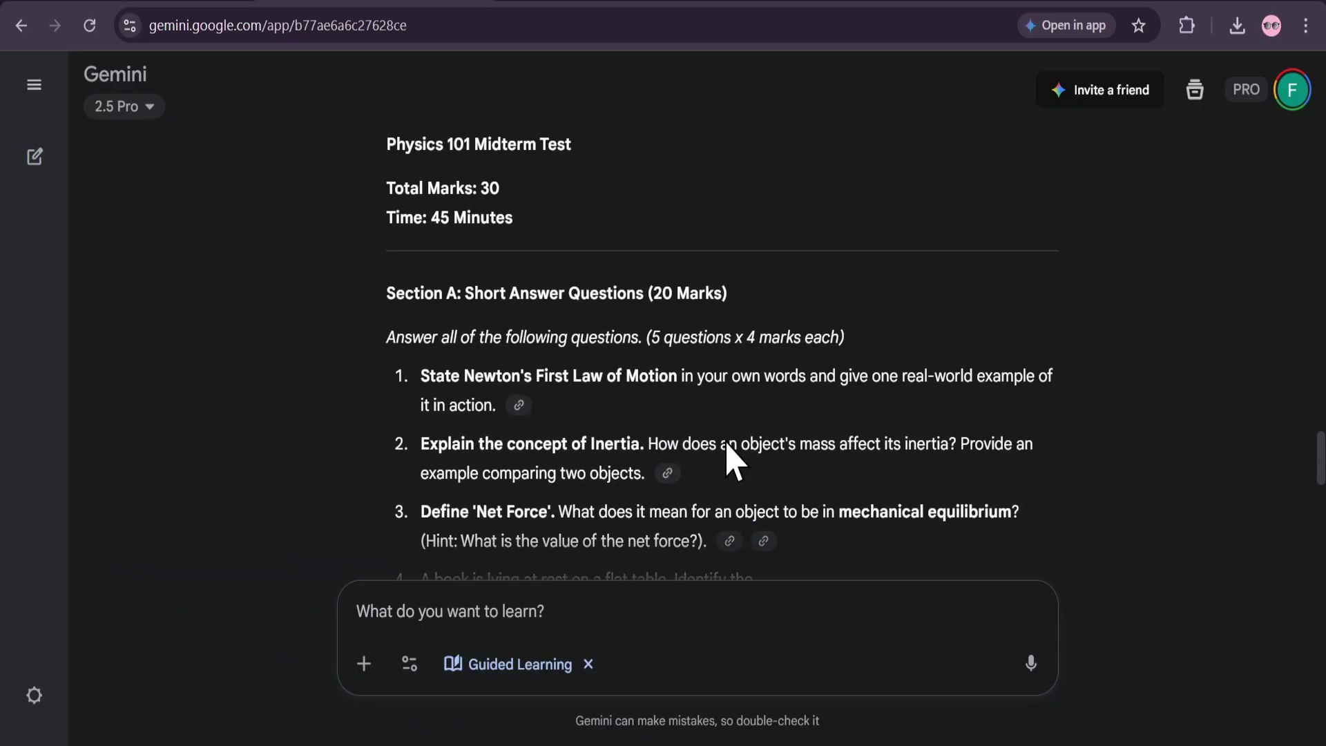
{"action": "scroll", "coordinate": [730, 456], "scroll_direction": "up", "scroll_amount": 2}
{"action": "left_click_drag", "start_coordinate": [667, 249], "coordinate": [1016, 250]}
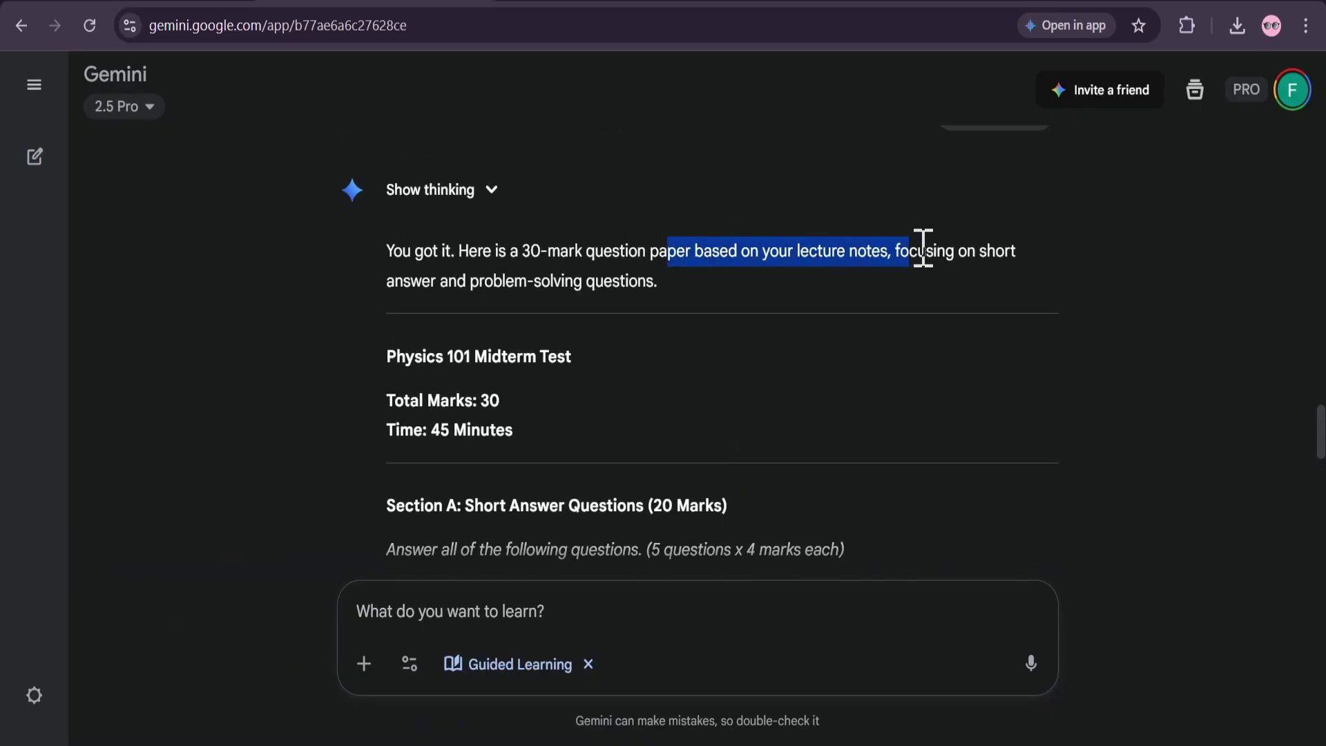
{"action": "left_click", "coordinate": [702, 308]}
{"action": "scroll", "coordinate": [601, 332], "scroll_direction": "down", "scroll_amount": 1}
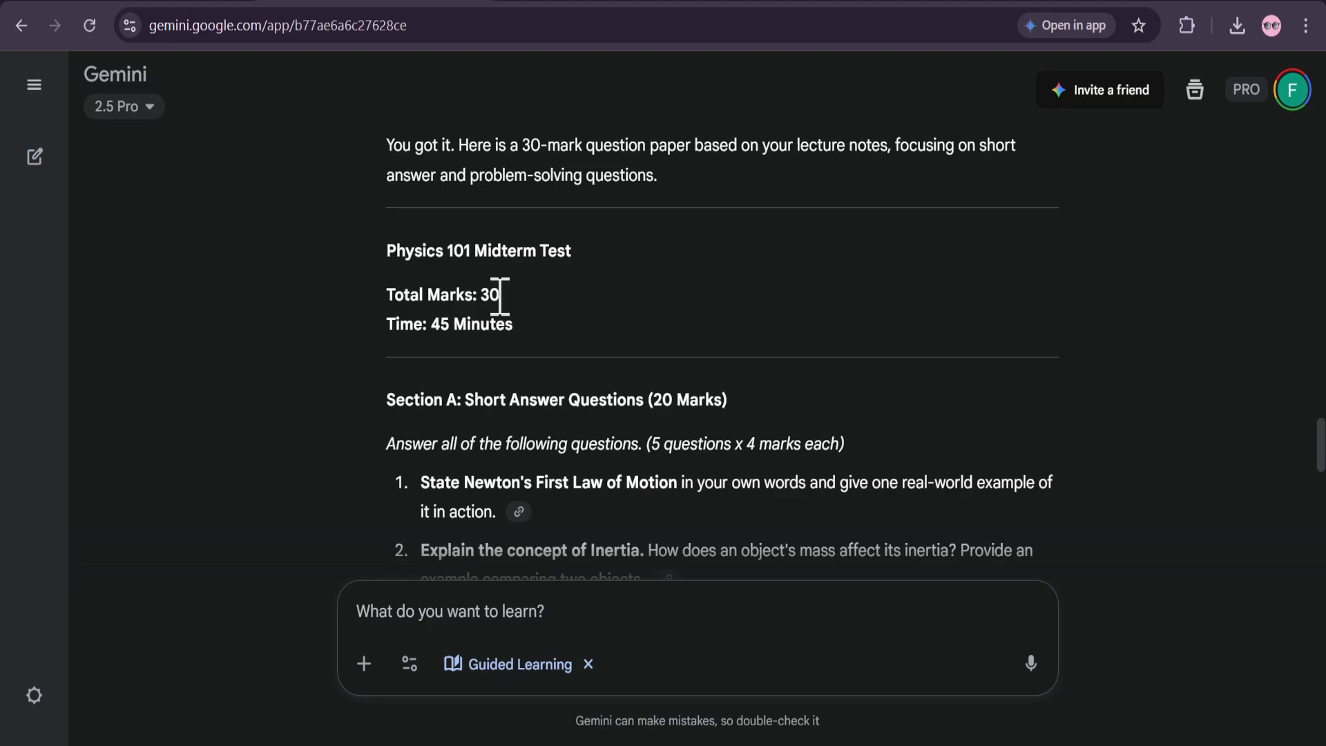
{"action": "mouse_move", "coordinate": [360, 331]}
{"action": "left_mouse_down"}
{"action": "mouse_move", "coordinate": [526, 347]}
{"action": "mouse_move", "coordinate": [430, 324]}
{"action": "left_mouse_up"}
{"action": "left_click", "coordinate": [527, 345]}
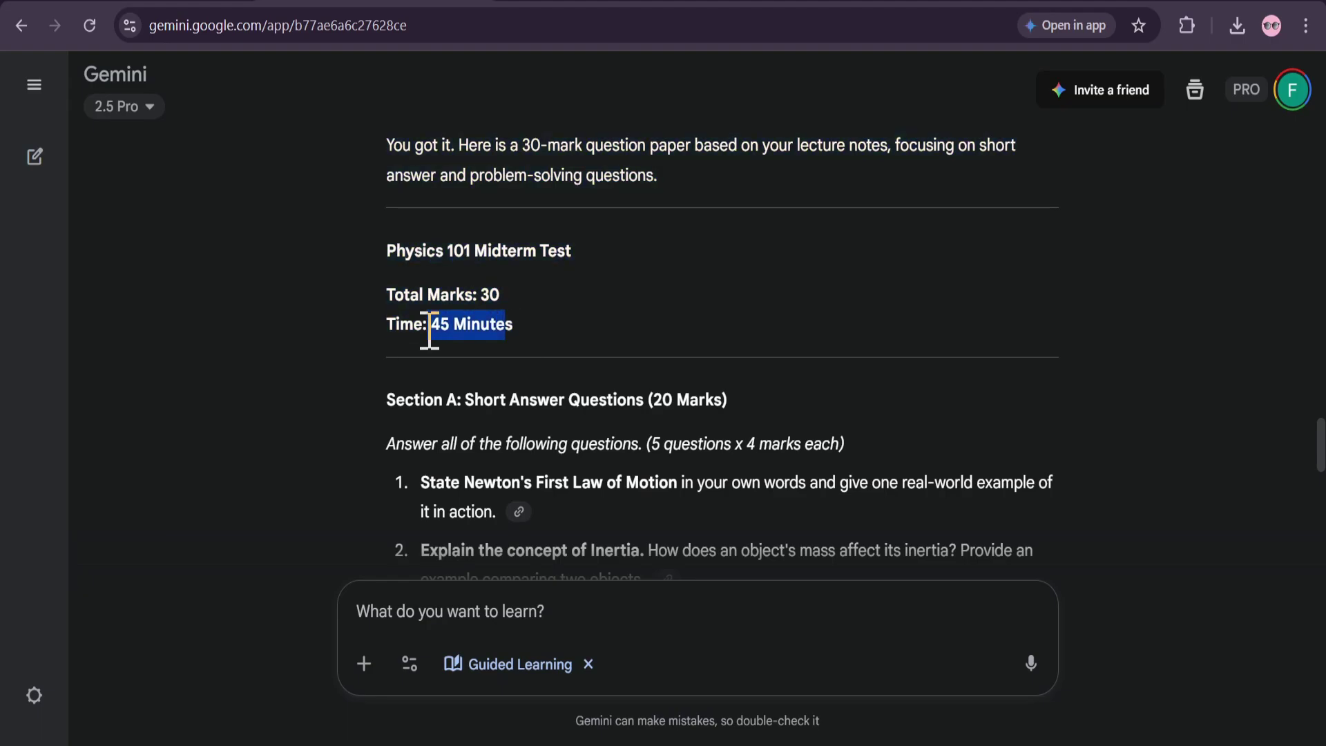
{"action": "left_click", "coordinate": [533, 373]}
{"action": "scroll", "coordinate": [488, 370], "scroll_direction": "down", "scroll_amount": 1}
{"action": "scroll", "coordinate": [500, 435], "scroll_direction": "down", "scroll_amount": 1}
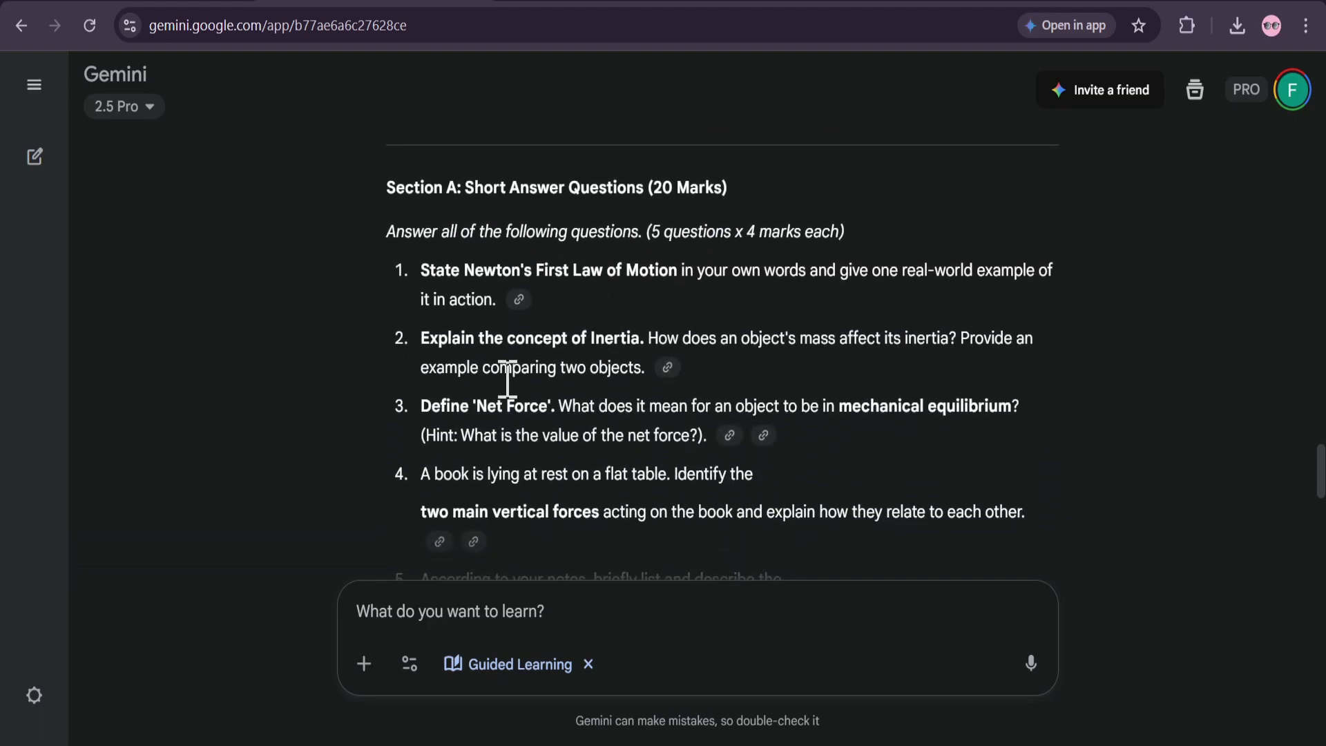
{"action": "scroll", "coordinate": [604, 399], "scroll_direction": "down", "scroll_amount": 2}
{"action": "scroll", "coordinate": [626, 405], "scroll_direction": "down", "scroll_amount": 1}
{"action": "scroll", "coordinate": [701, 446], "scroll_direction": "down", "scroll_amount": 1}
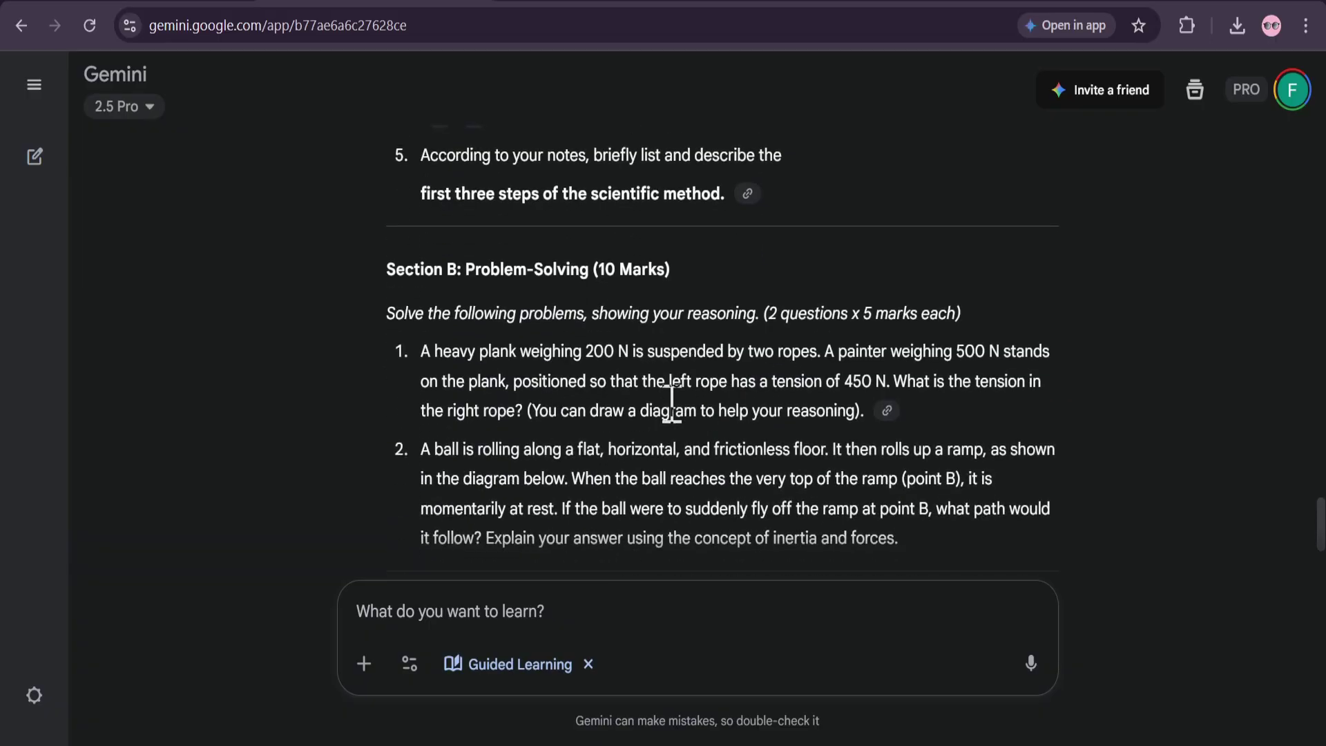
{"action": "scroll", "coordinate": [669, 411], "scroll_direction": "down", "scroll_amount": 1}
{"action": "scroll", "coordinate": [733, 384], "scroll_direction": "down", "scroll_amount": 1}
{"action": "left_click", "coordinate": [696, 427]}
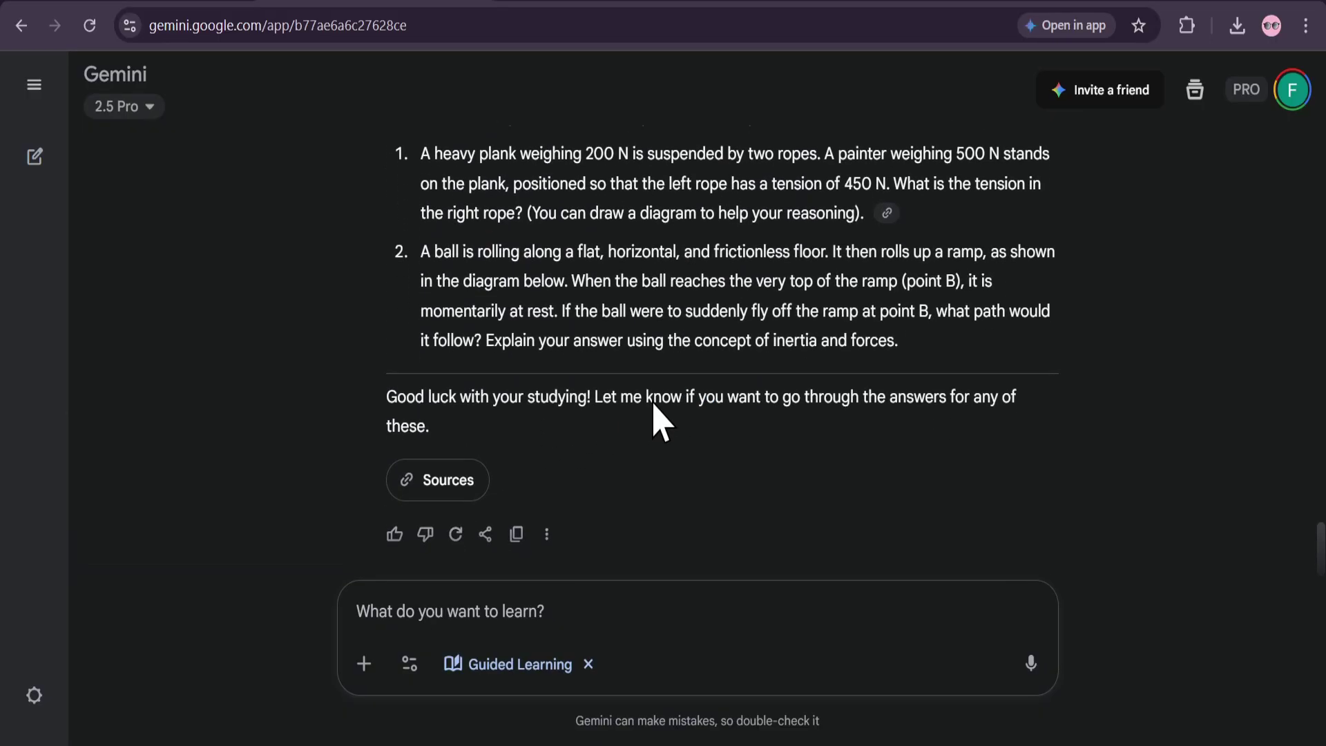
{"action": "scroll", "coordinate": [694, 404], "scroll_direction": "up", "scroll_amount": 5}
{"action": "scroll", "coordinate": [601, 471], "scroll_direction": "down", "scroll_amount": 2}
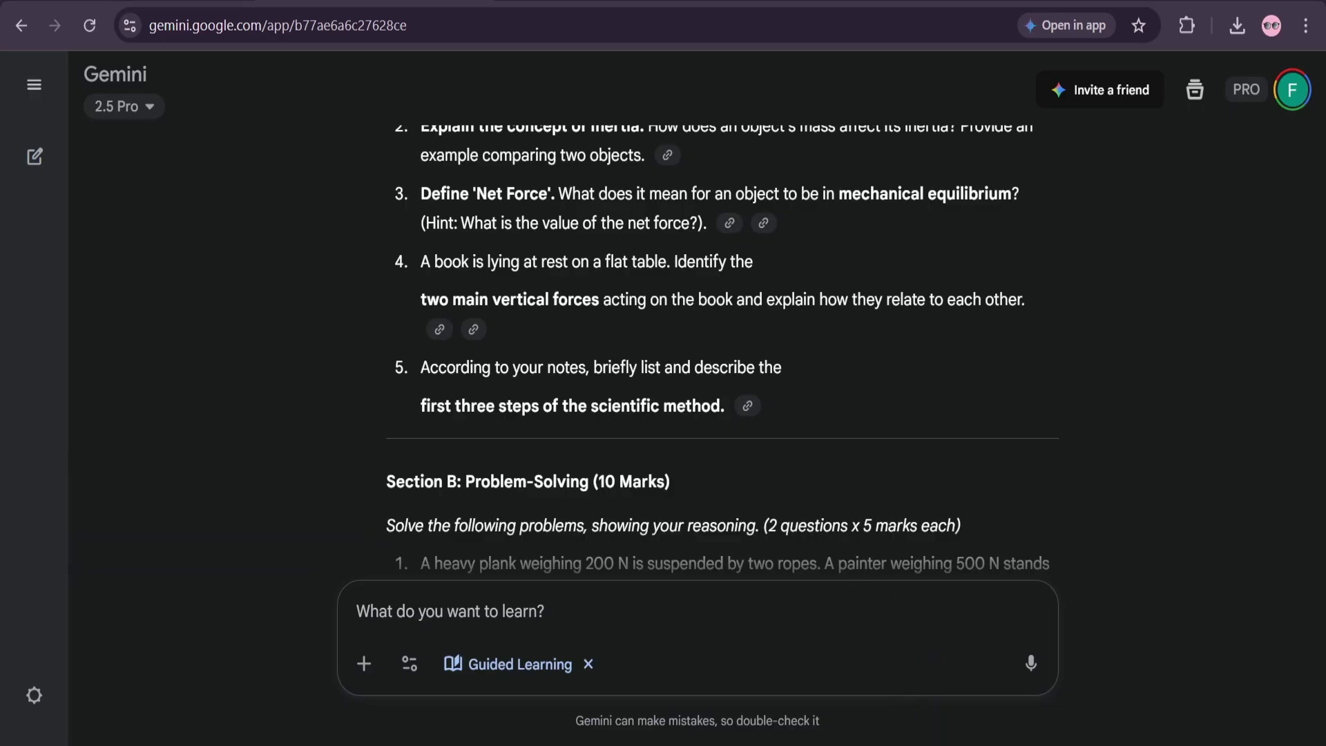
Start a new empty chat from the sidebar chat list
{"action": "left_click", "coordinate": [35, 84]}
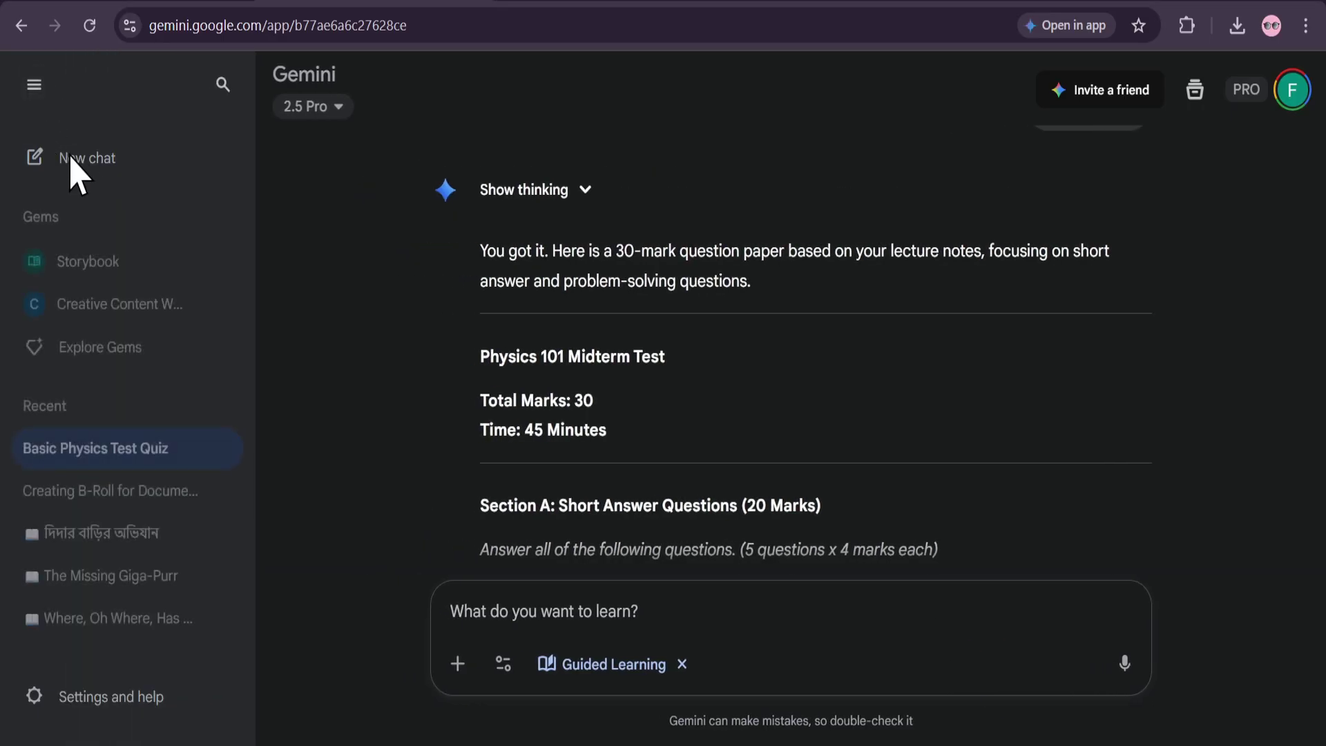
{"action": "left_click", "coordinate": [46, 158]}
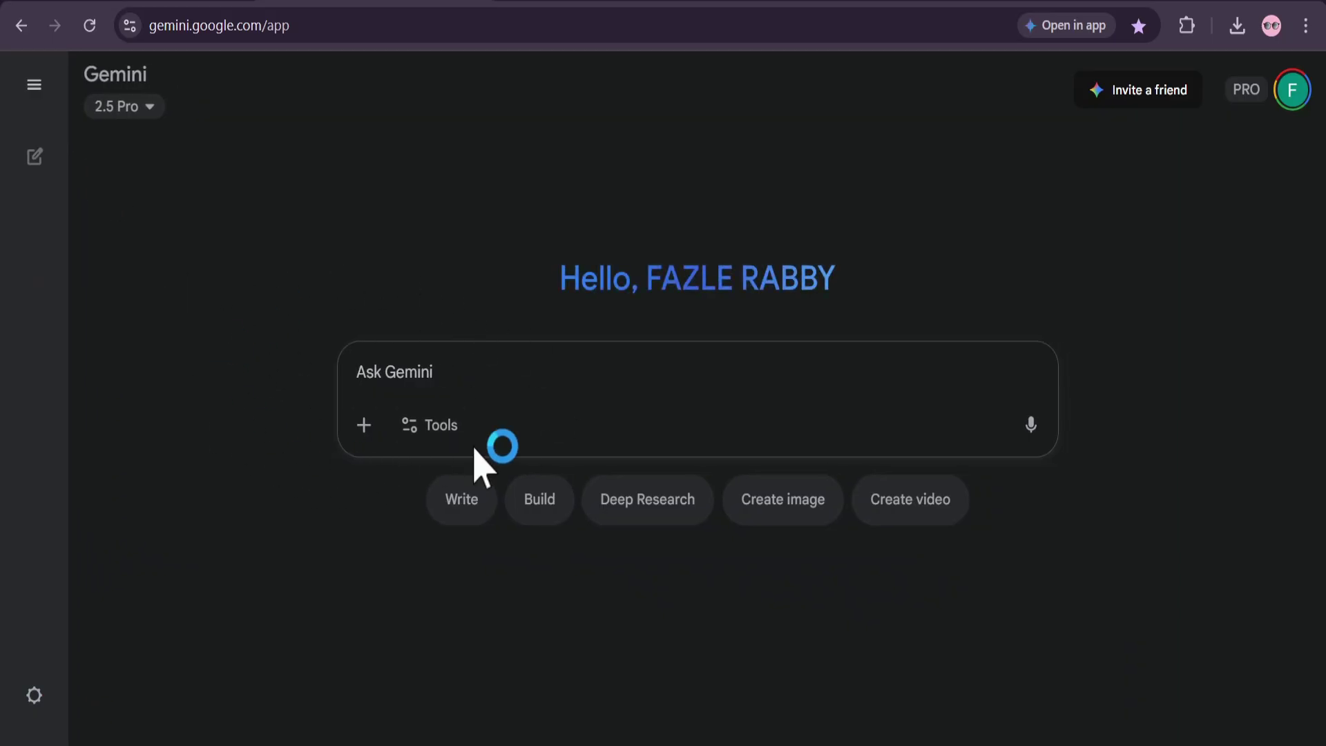
{"action": "left_click", "coordinate": [431, 427]}
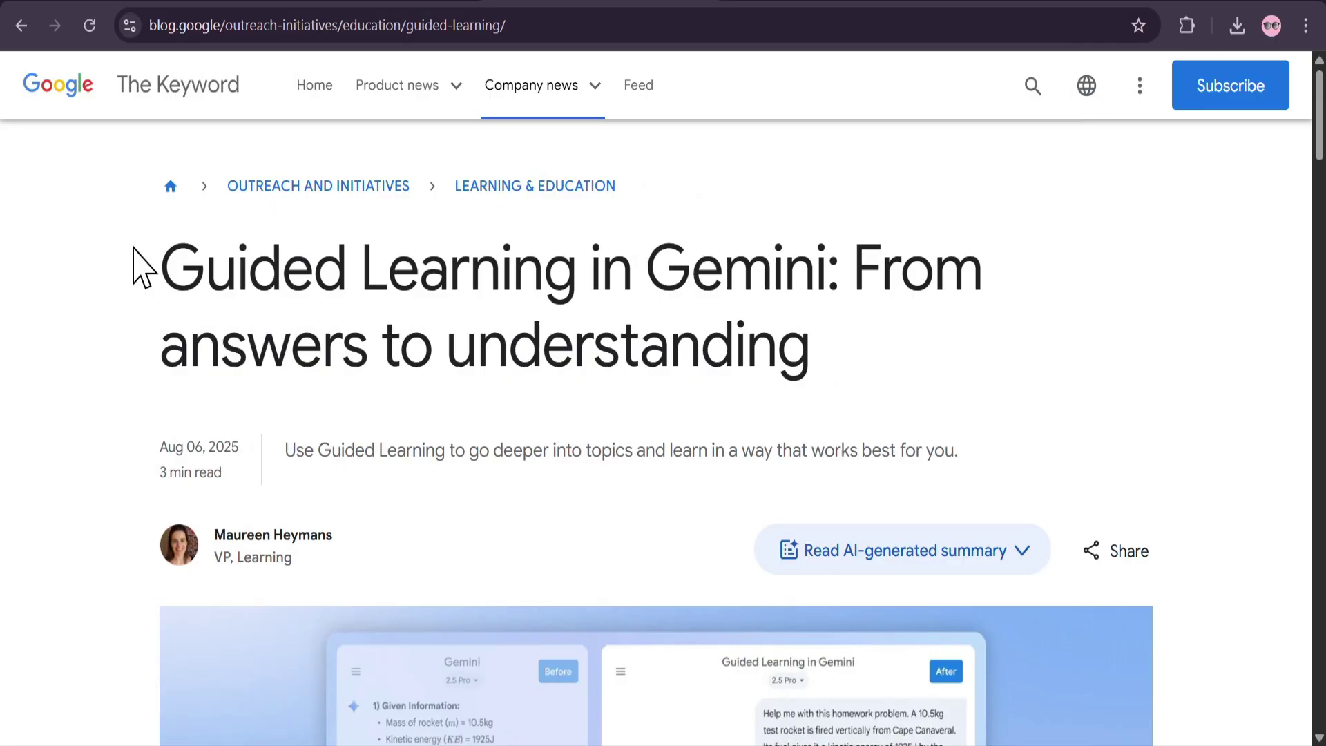
Highlight the 'Guided Learning in Gemini' article headline, then clear the selection
{"action": "left_click_drag", "start_coordinate": [135, 251], "coordinate": [863, 408]}
{"action": "left_click", "coordinate": [863, 414]}
{"action": "scroll", "coordinate": [922, 563], "scroll_direction": "down", "scroll_amount": 4}
{"action": "scroll", "coordinate": [923, 562], "scroll_direction": "down", "scroll_amount": 5}
{"action": "scroll", "coordinate": [924, 563], "scroll_direction": "down", "scroll_amount": 4}
{"action": "scroll", "coordinate": [923, 562], "scroll_direction": "down", "scroll_amount": 5}
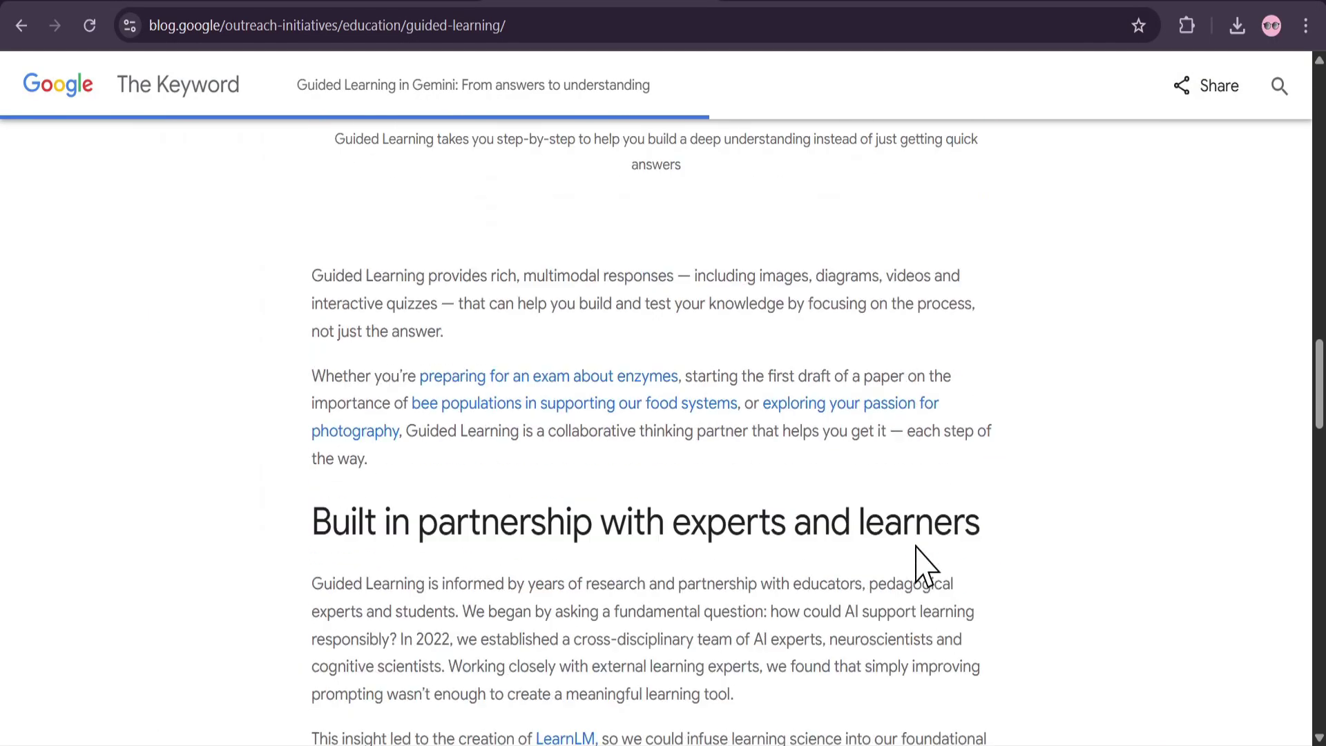
{"action": "scroll", "coordinate": [923, 562], "scroll_direction": "down", "scroll_amount": 4}
{"action": "scroll", "coordinate": [923, 563], "scroll_direction": "up", "scroll_amount": 3}
{"action": "scroll", "coordinate": [923, 563], "scroll_direction": "down", "scroll_amount": 5}
{"action": "scroll", "coordinate": [923, 562], "scroll_direction": "down", "scroll_amount": 4}
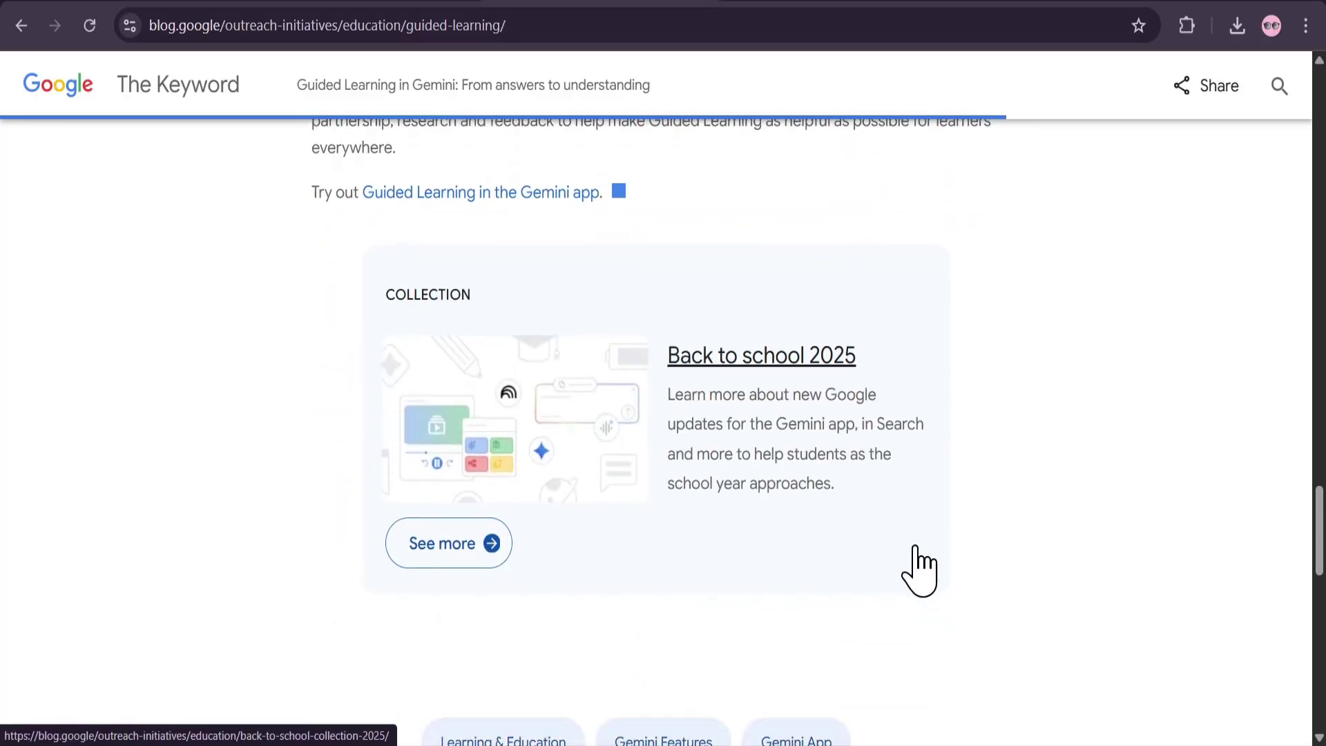
{"action": "scroll", "coordinate": [923, 563], "scroll_direction": "up", "scroll_amount": 1}
{"action": "scroll", "coordinate": [923, 563], "scroll_direction": "up", "scroll_amount": 6}
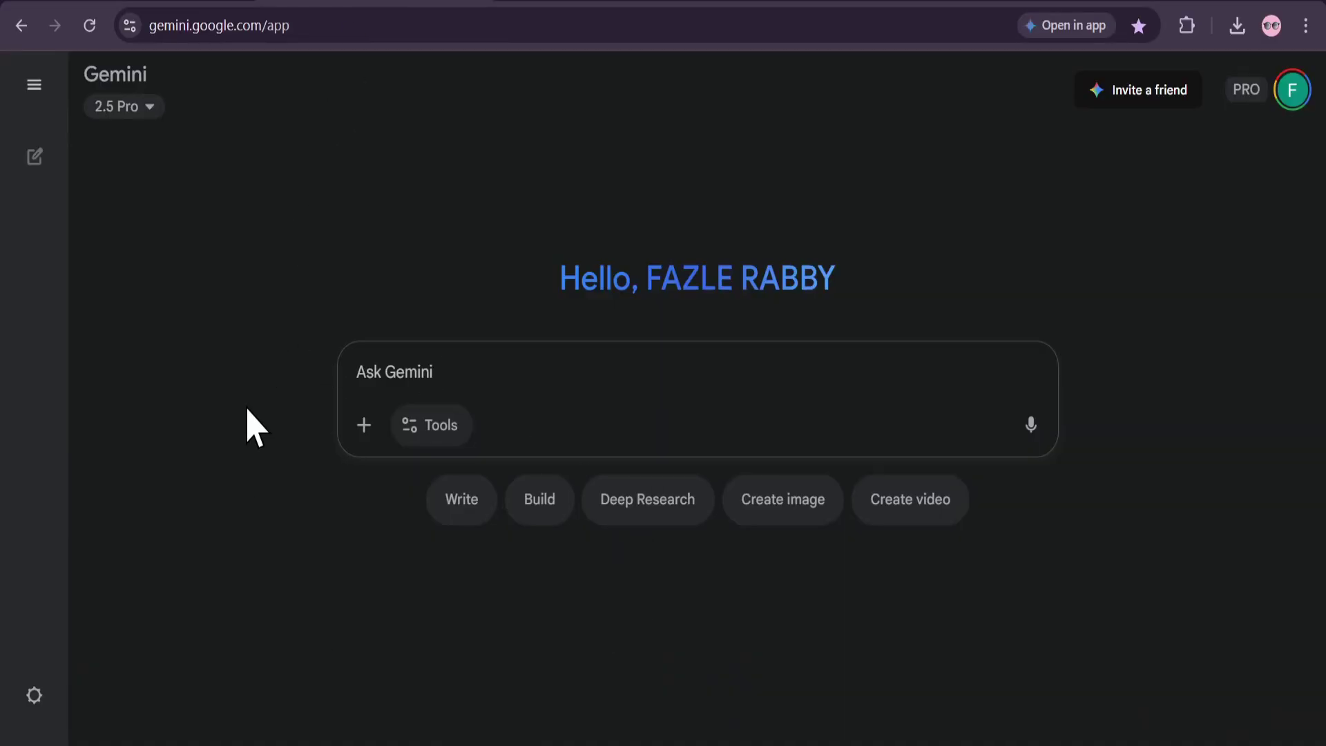
Turn on Guided Learning from the Tools menu of the blank Gemini chat
{"action": "left_click", "coordinate": [415, 427]}
{"action": "left_click", "coordinate": [471, 660]}
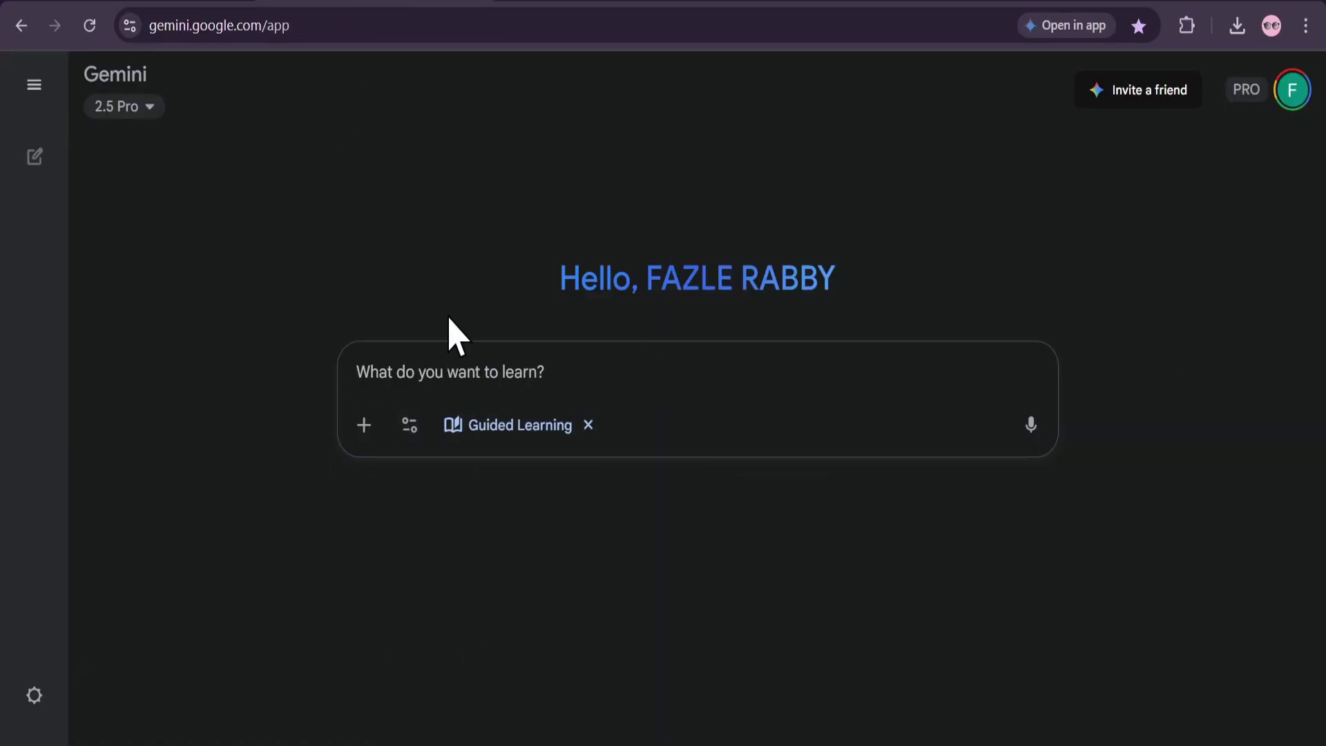